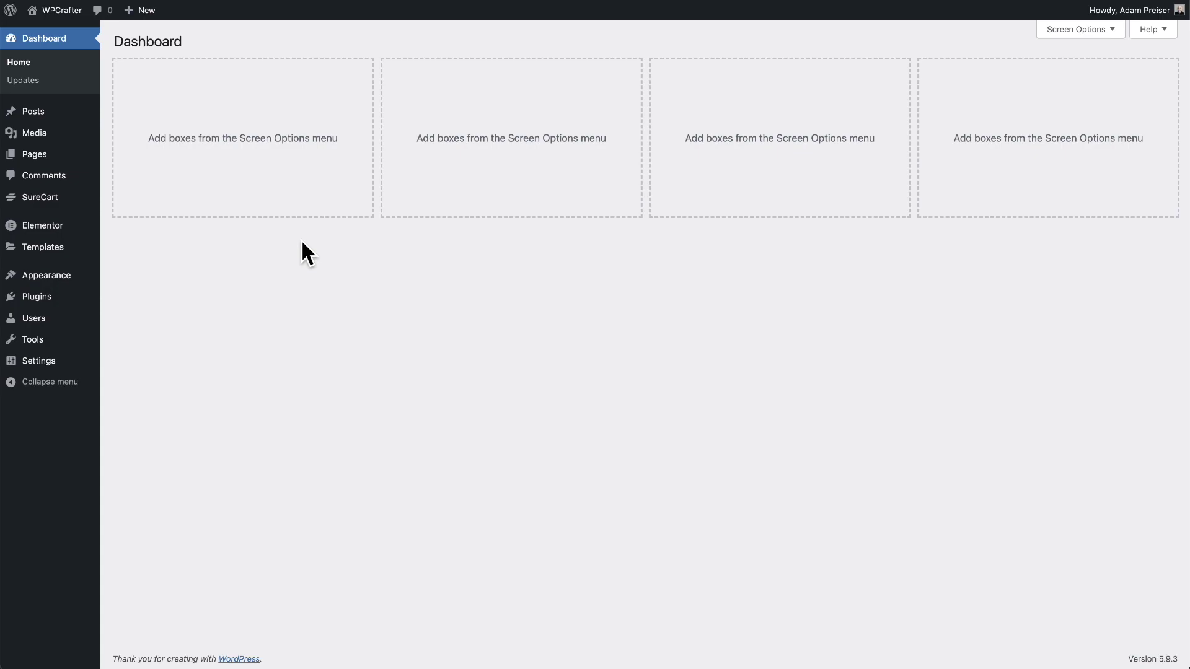
# Open SureCart from the WordPress sidebar to reach its Getting Started page.
pyautogui.moveTo(48, 207)
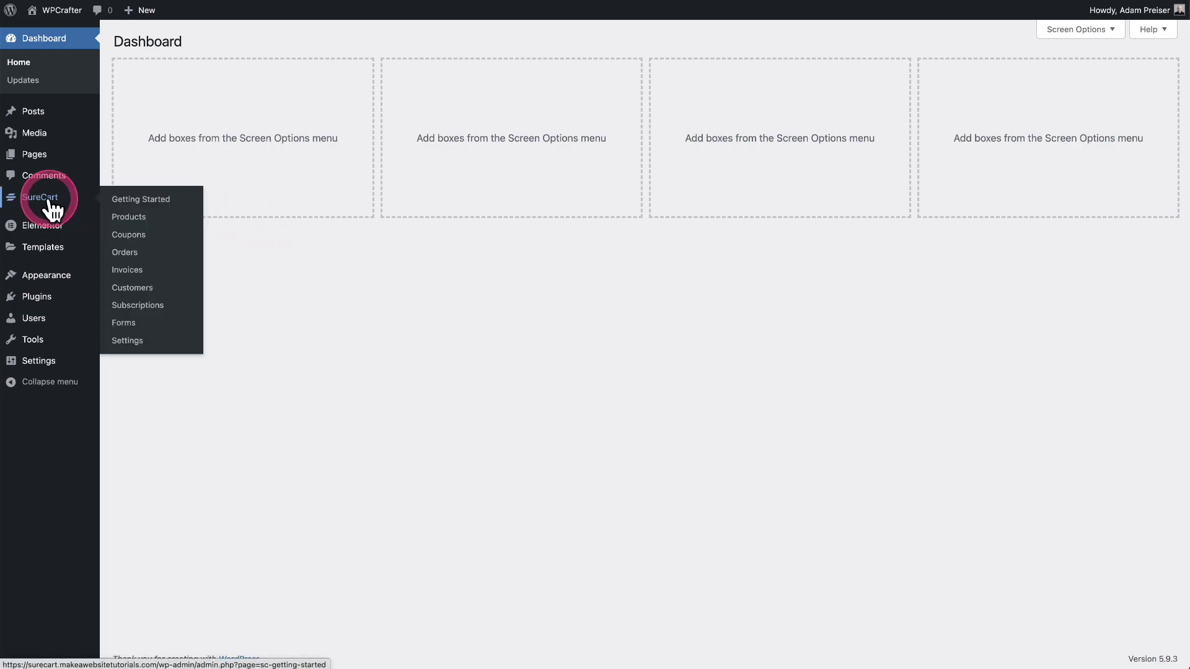
pyautogui.click(49, 202)
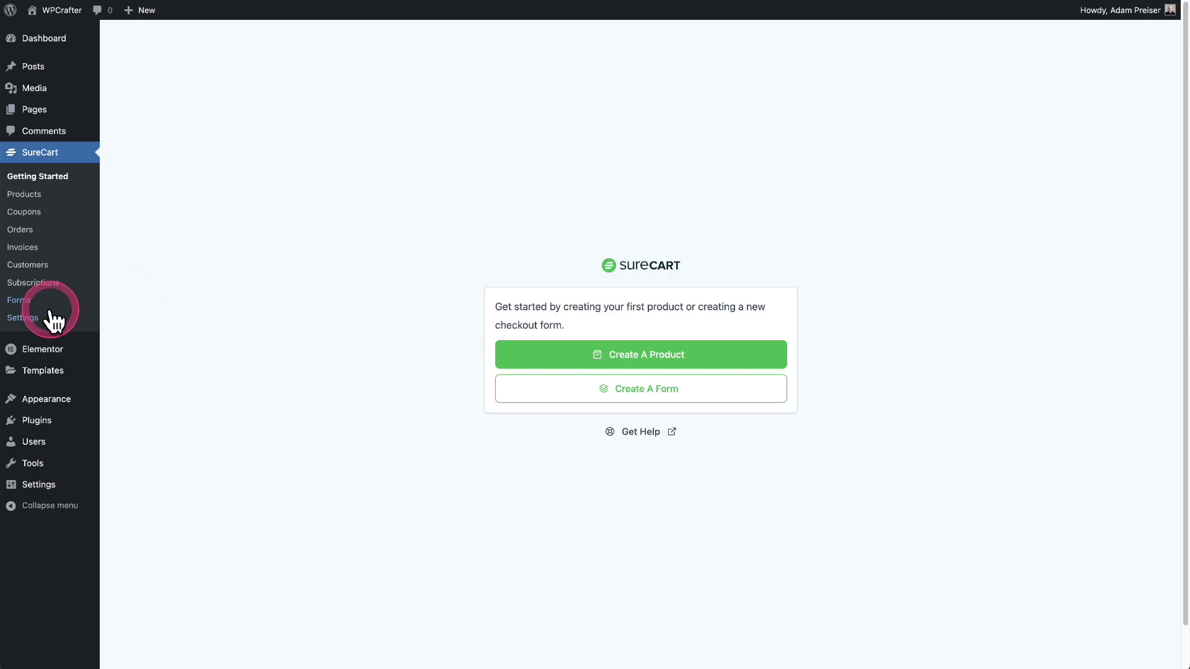
# Open SureCart Settings and view the Connection and Processors pages listing Stripe and PayPal.
pyautogui.click(24, 318)
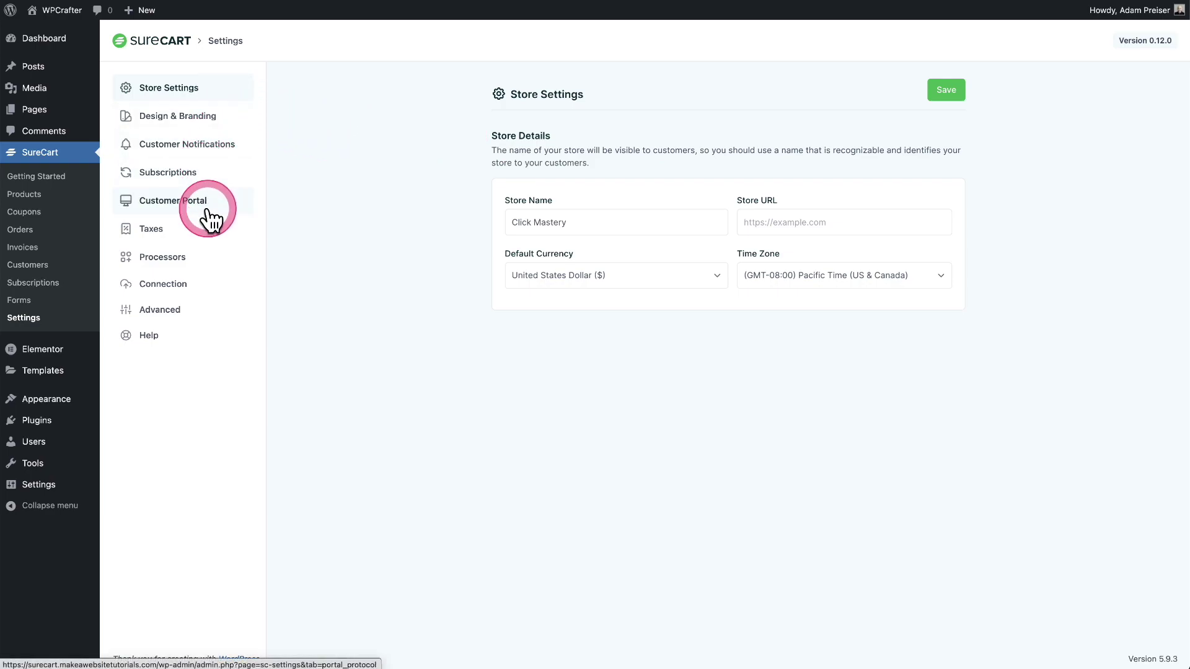
pyautogui.click(204, 285)
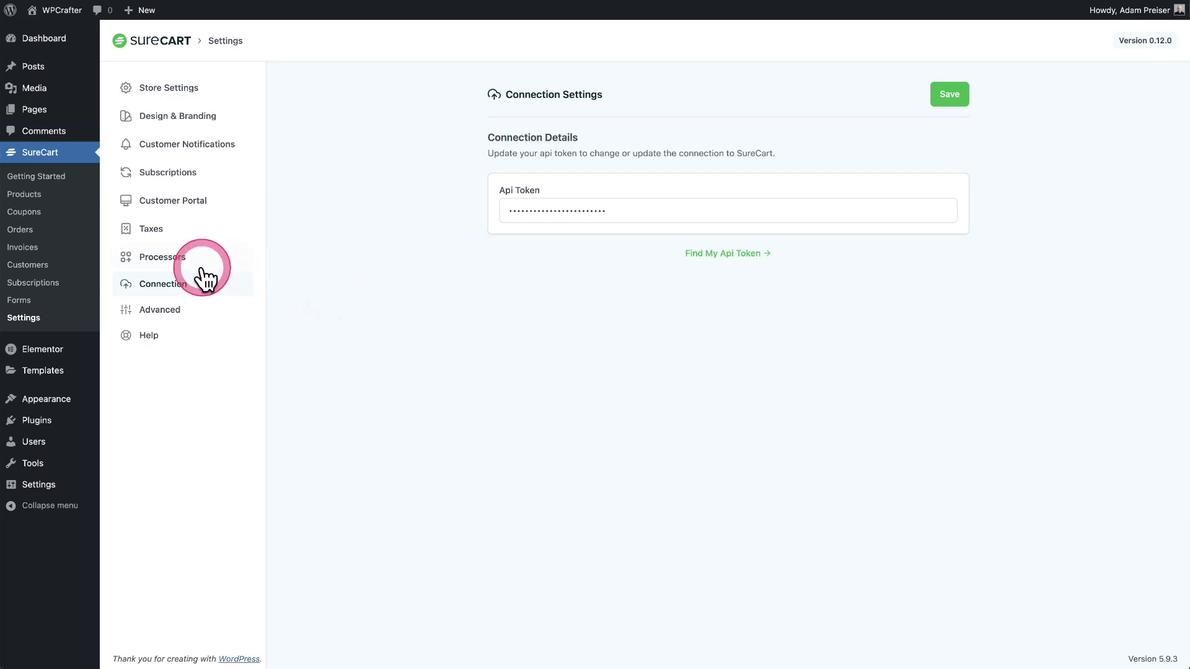
pyautogui.click(179, 263)
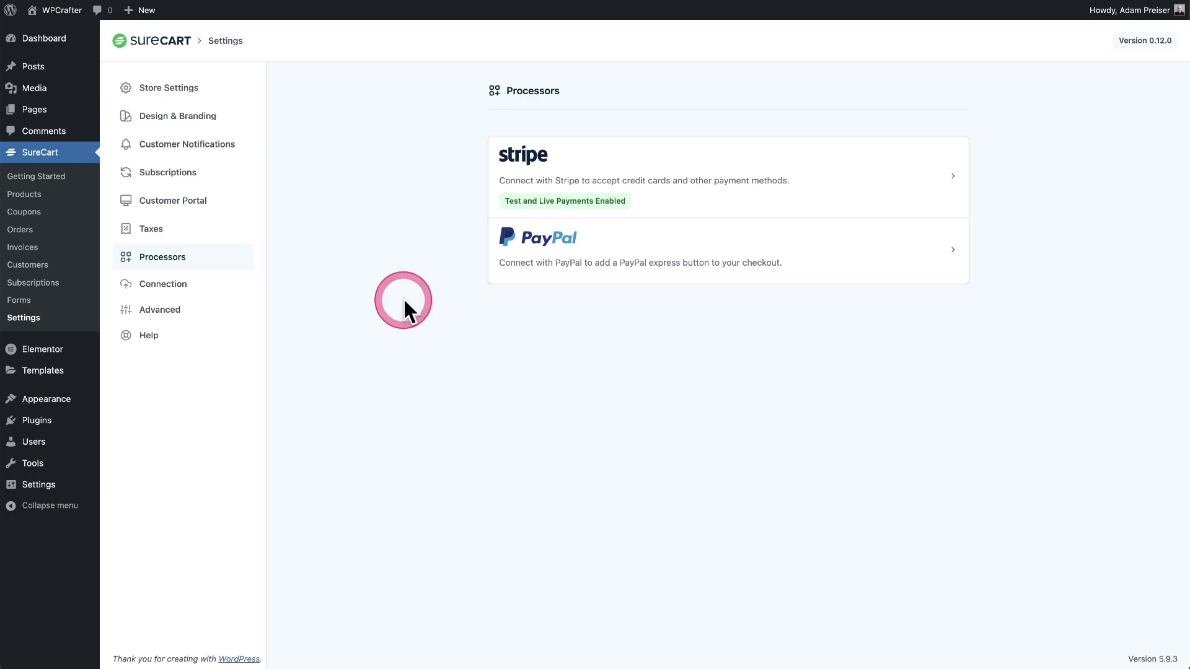
# Review SureCart's Advanced settings for performance and uninstall options.
pyautogui.click(172, 316)
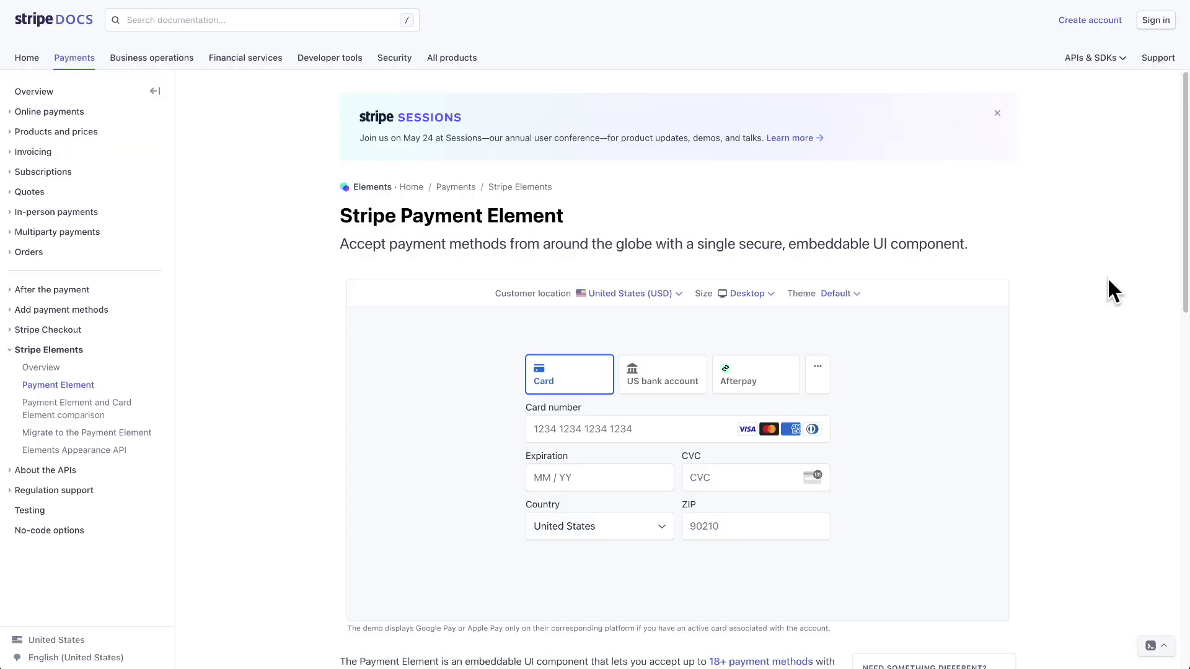
# Scroll to the Payment Element demo and preview its Afterpay payment form.
pyautogui.scroll(-1, 1054, 282)
pyautogui.scroll(-2, 1052, 296)
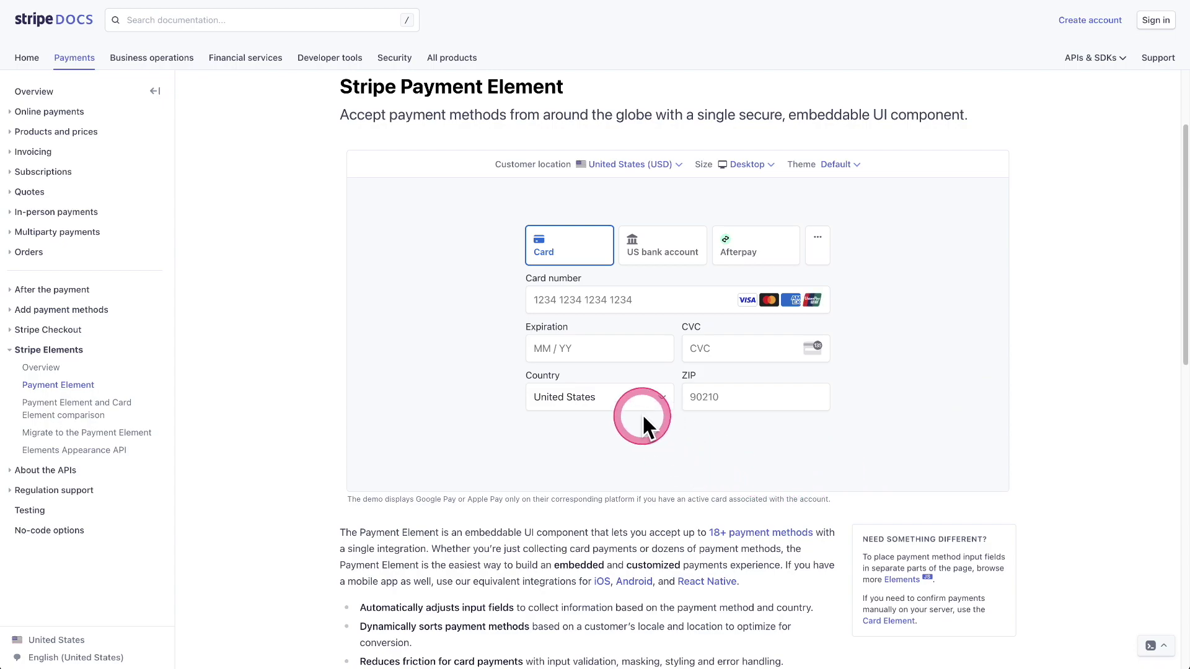
pyautogui.click(723, 399)
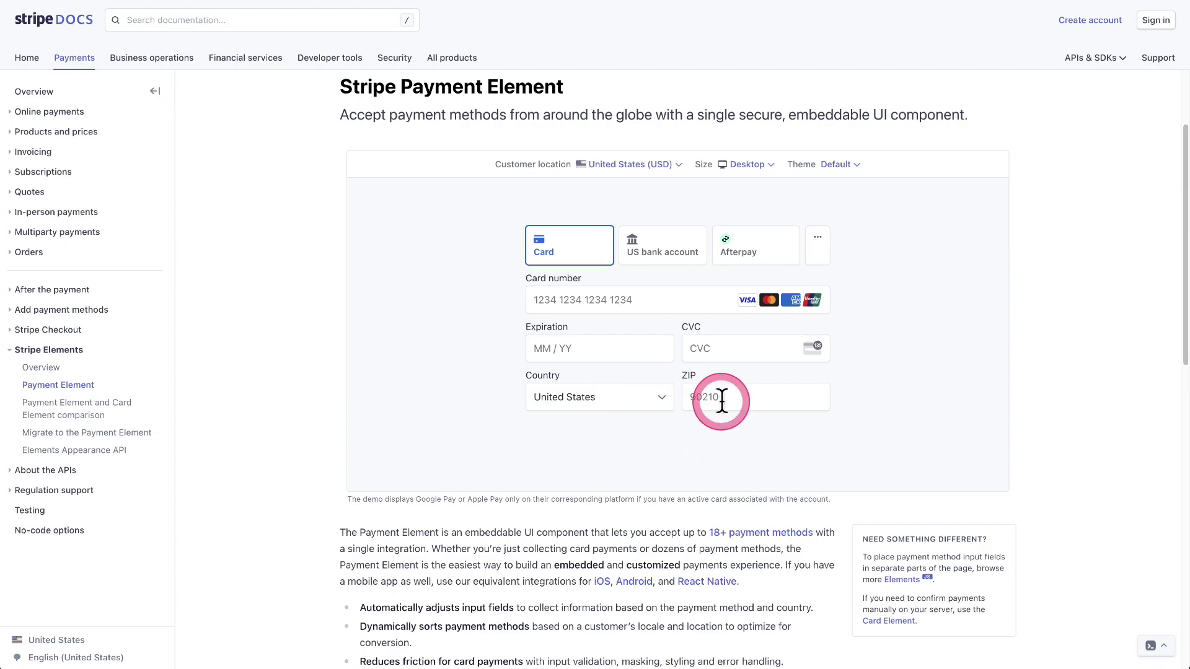
pyautogui.click(772, 251)
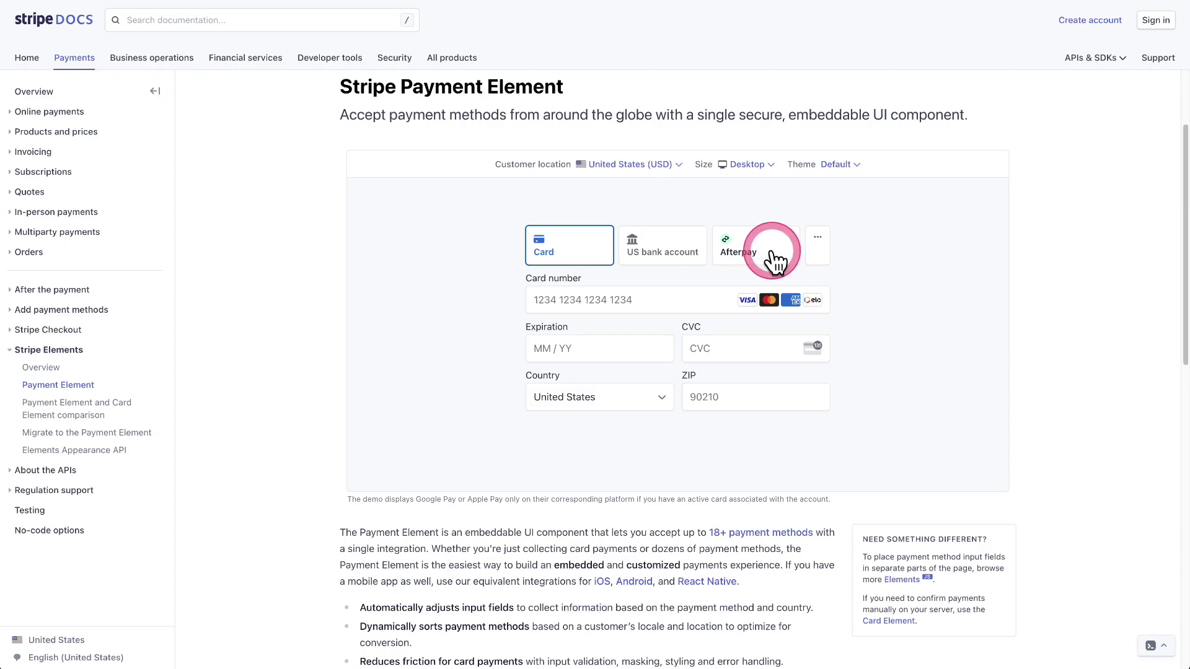
pyautogui.click(774, 259)
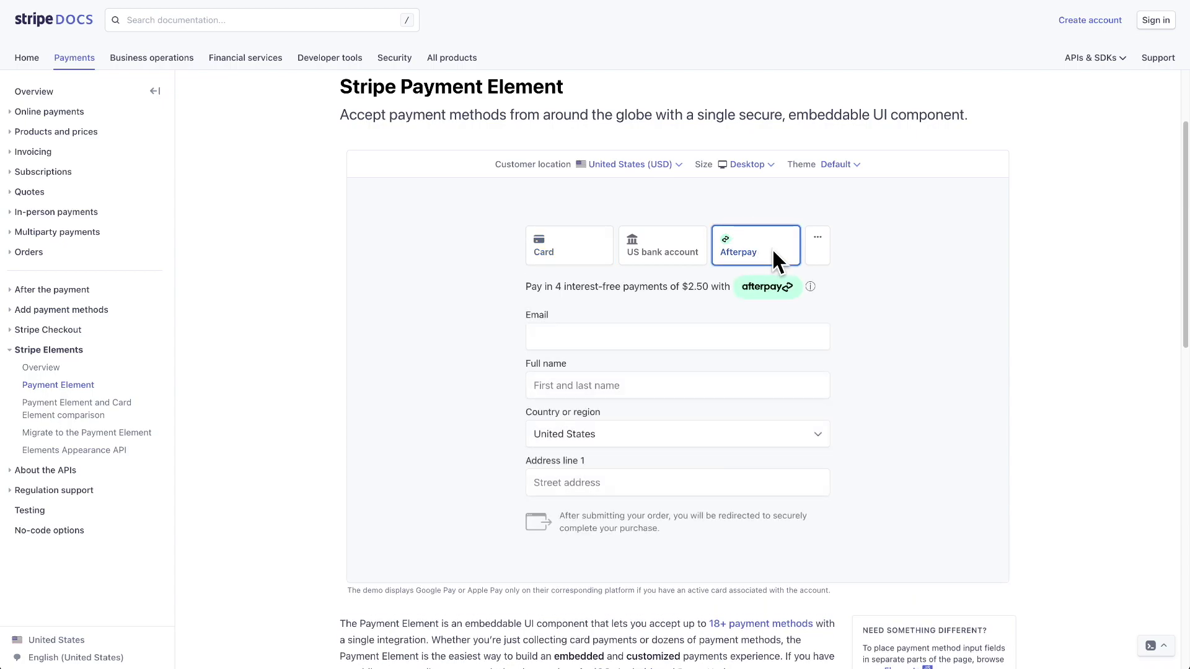
# Preview the US bank account and Card forms, then return to SureCart's Getting Started page.
pyautogui.click(663, 310)
pyautogui.click(661, 301)
pyautogui.click(661, 259)
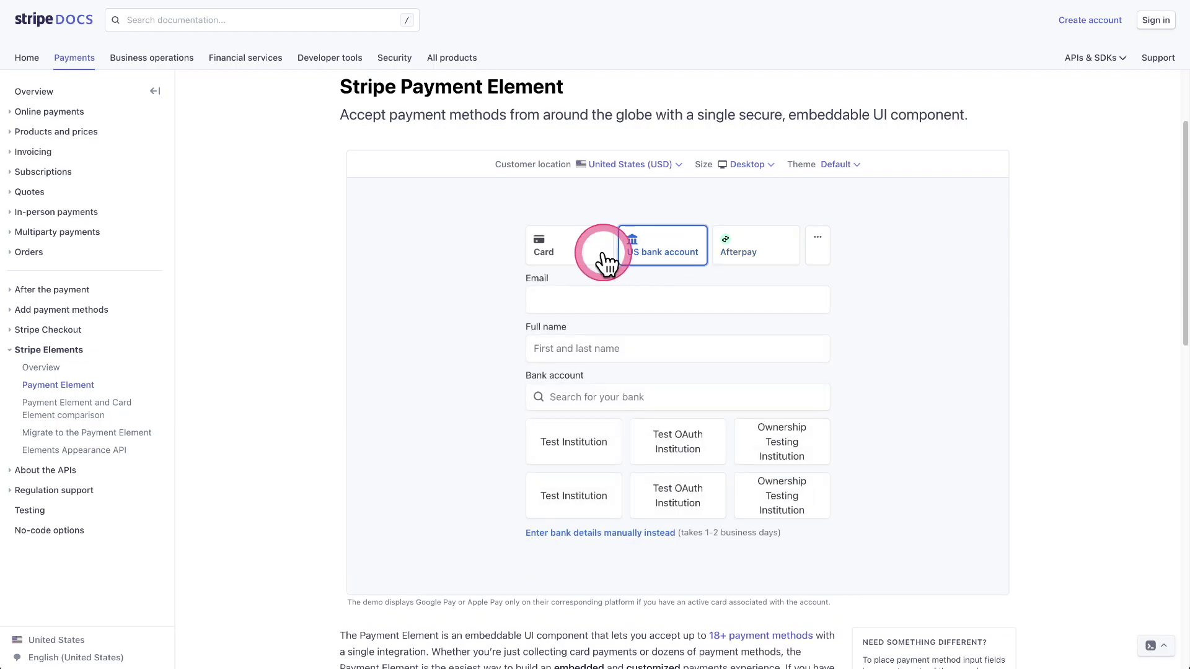
pyautogui.click(574, 248)
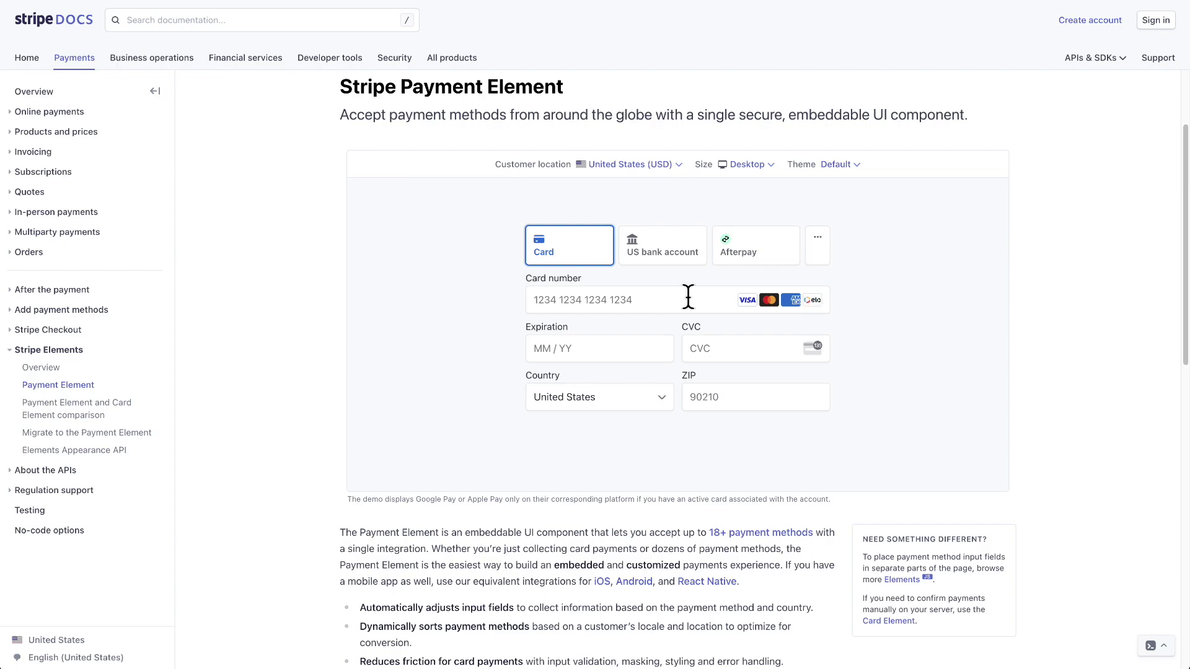
pyautogui.click(438, 284)
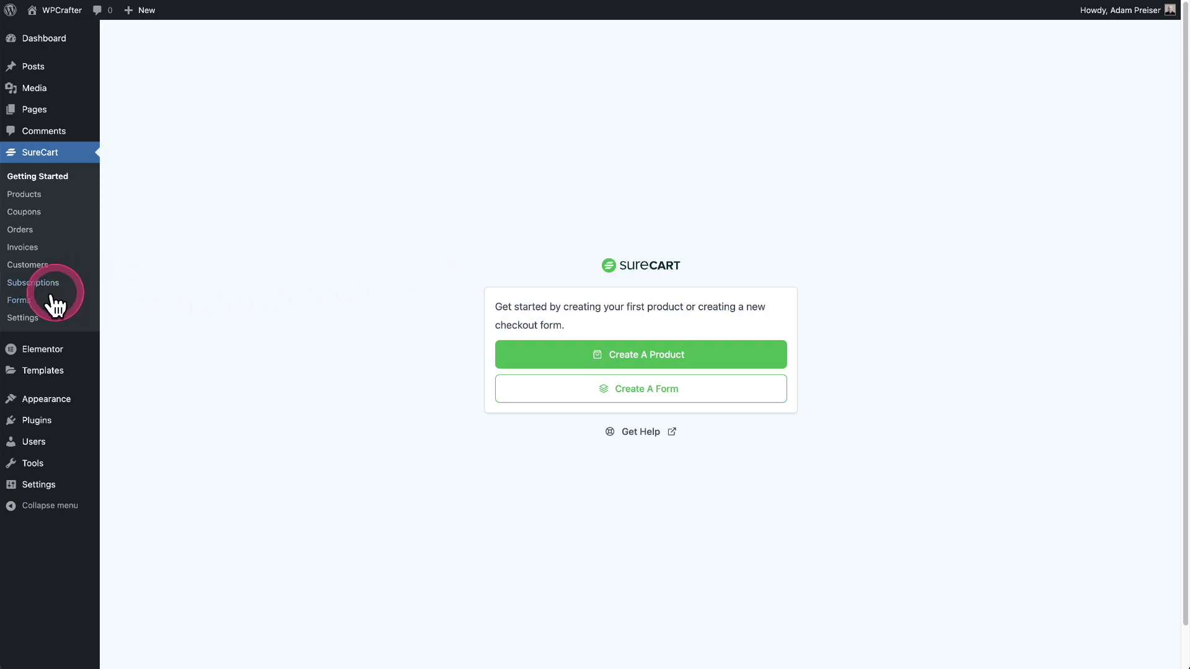
# Open the Website checkout form, select its Payment block, and view the live Checkout page.
pyautogui.click(31, 302)
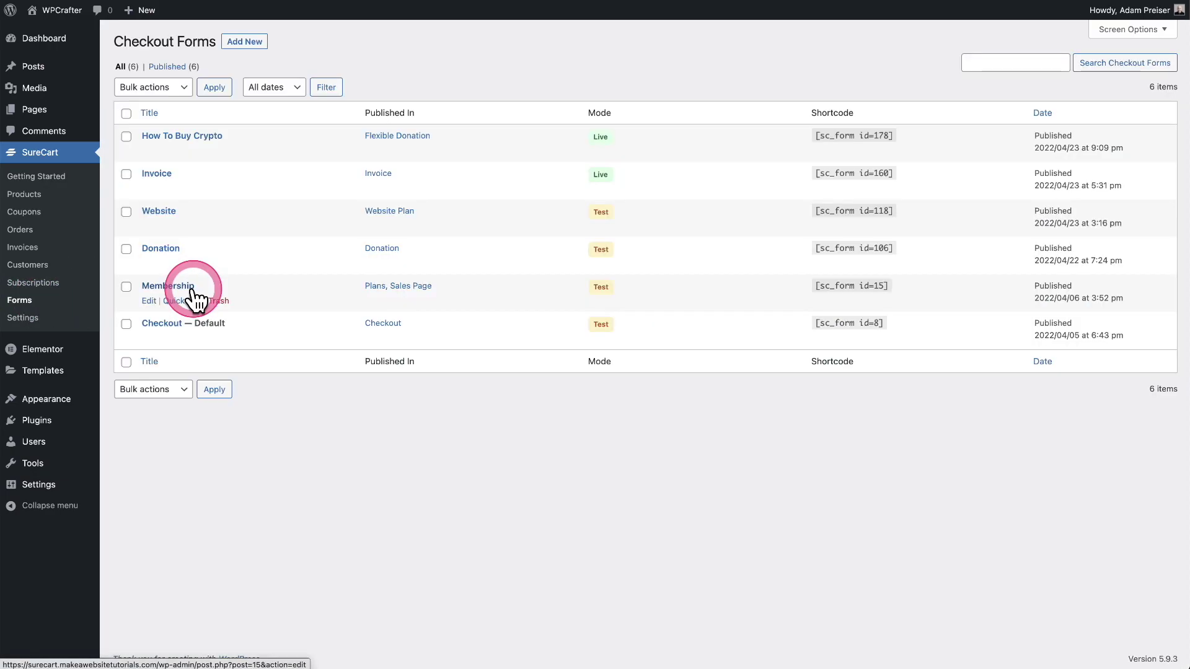
pyautogui.click(159, 212)
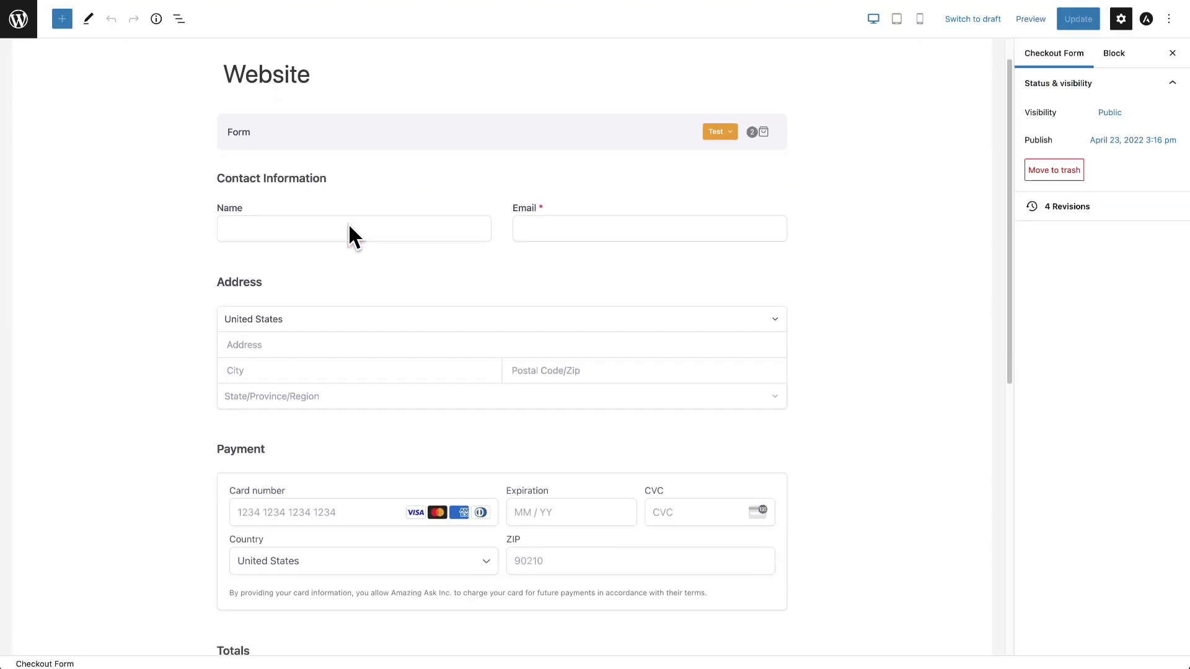
pyautogui.scroll(-3, 349, 226)
pyautogui.click(353, 233)
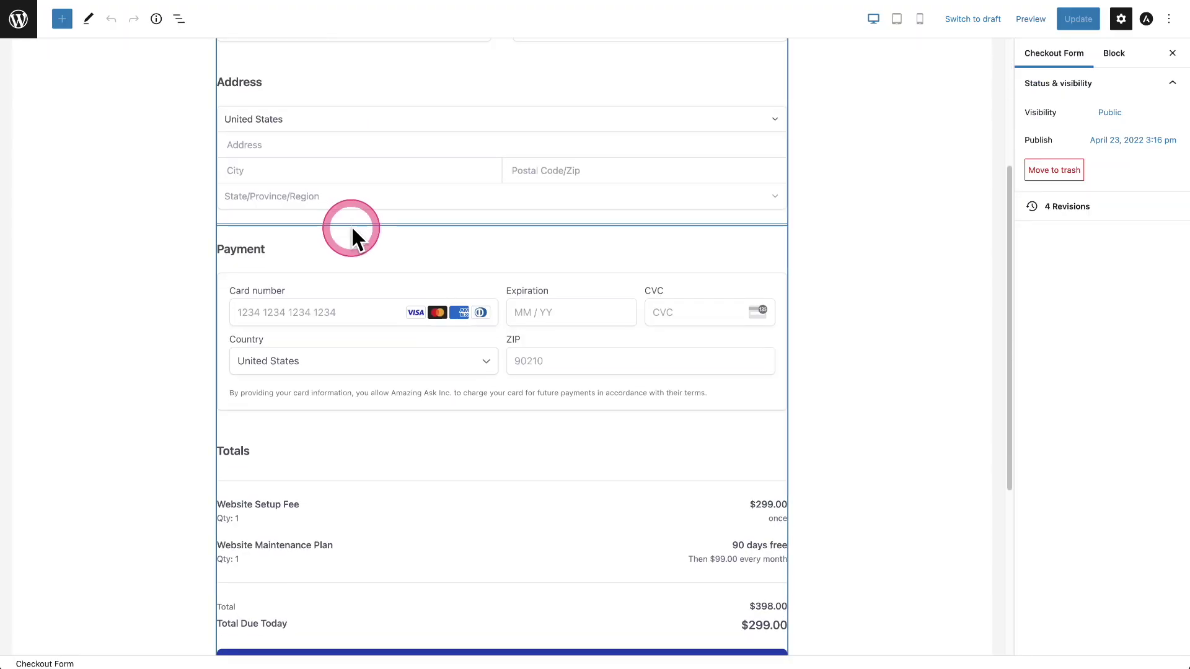
pyautogui.click(371, 266)
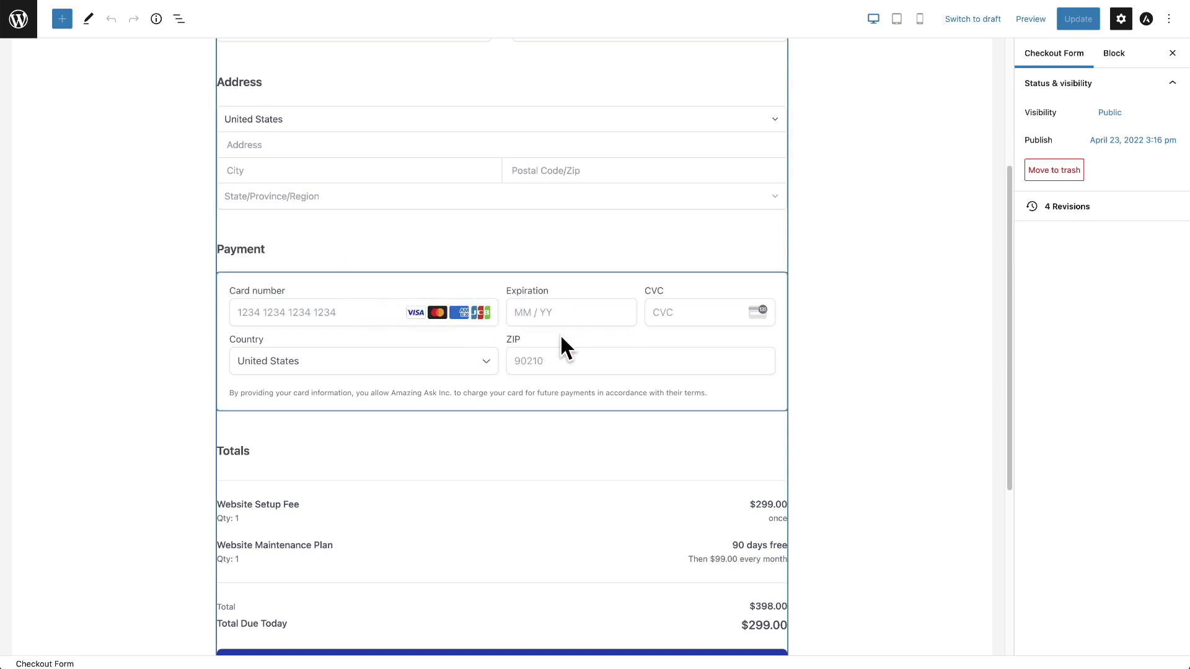
pyautogui.click(588, 410)
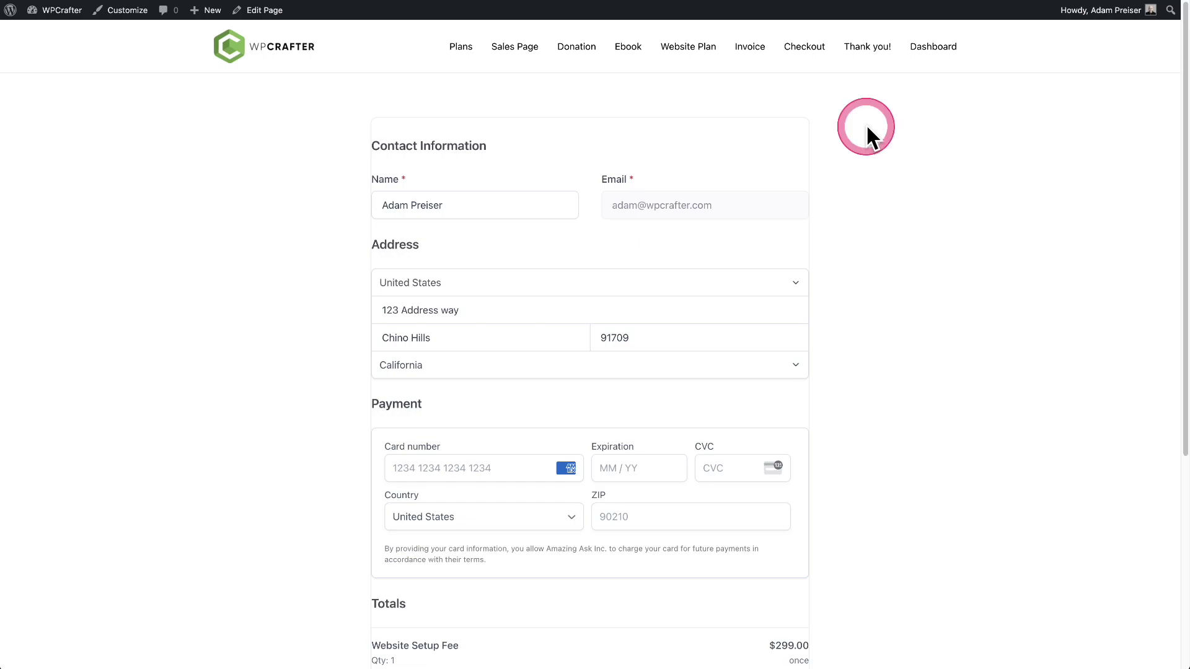
# Scroll through the live checkout pages to the Join Now Free, Monthly, Annual and Lifetime plans.
pyautogui.scroll(-3, 860, 237)
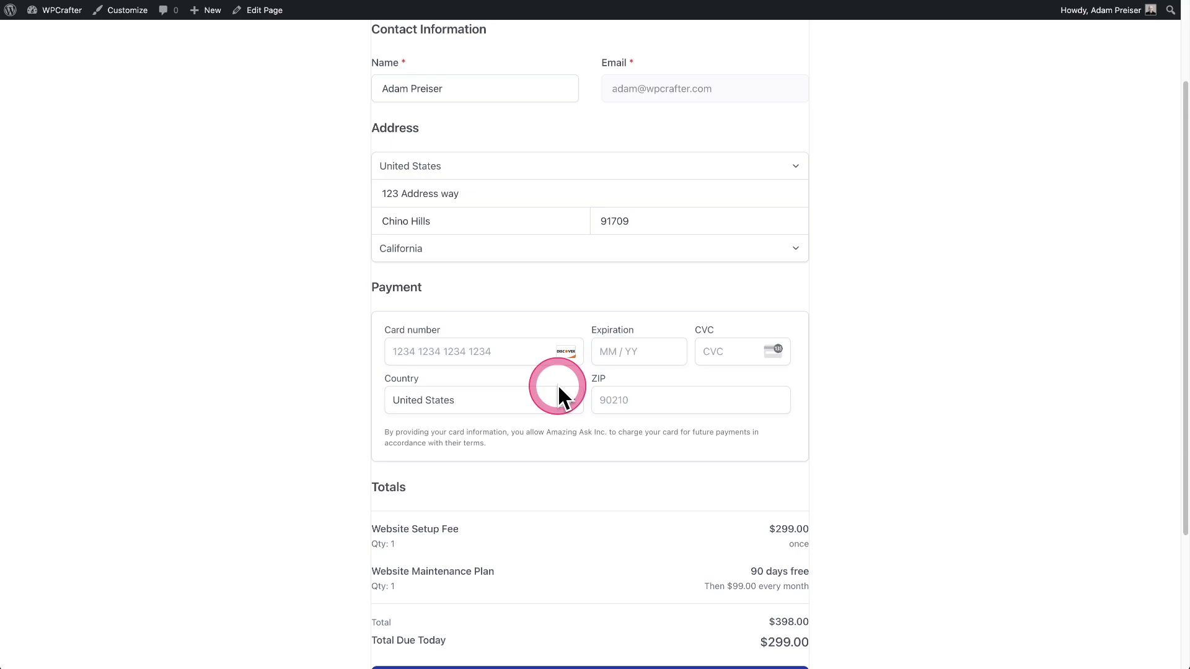
pyautogui.scroll(1, 556, 384)
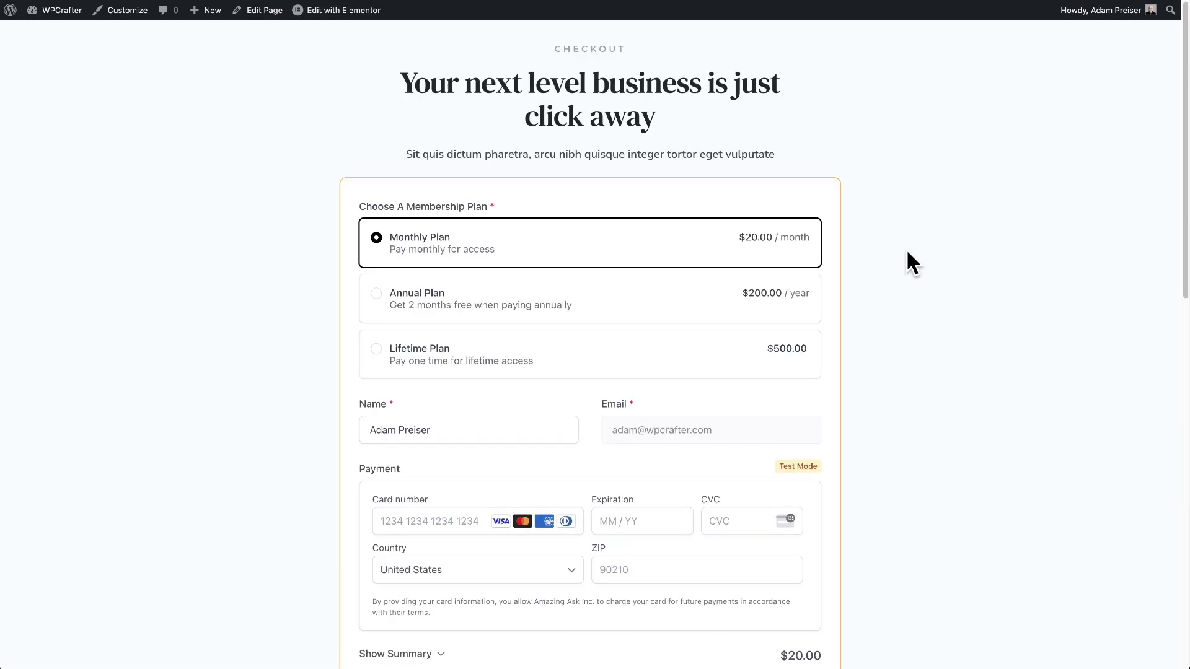
pyautogui.scroll(-2, 913, 264)
pyautogui.moveTo(906, 257); pyautogui.dragTo(666, 164)
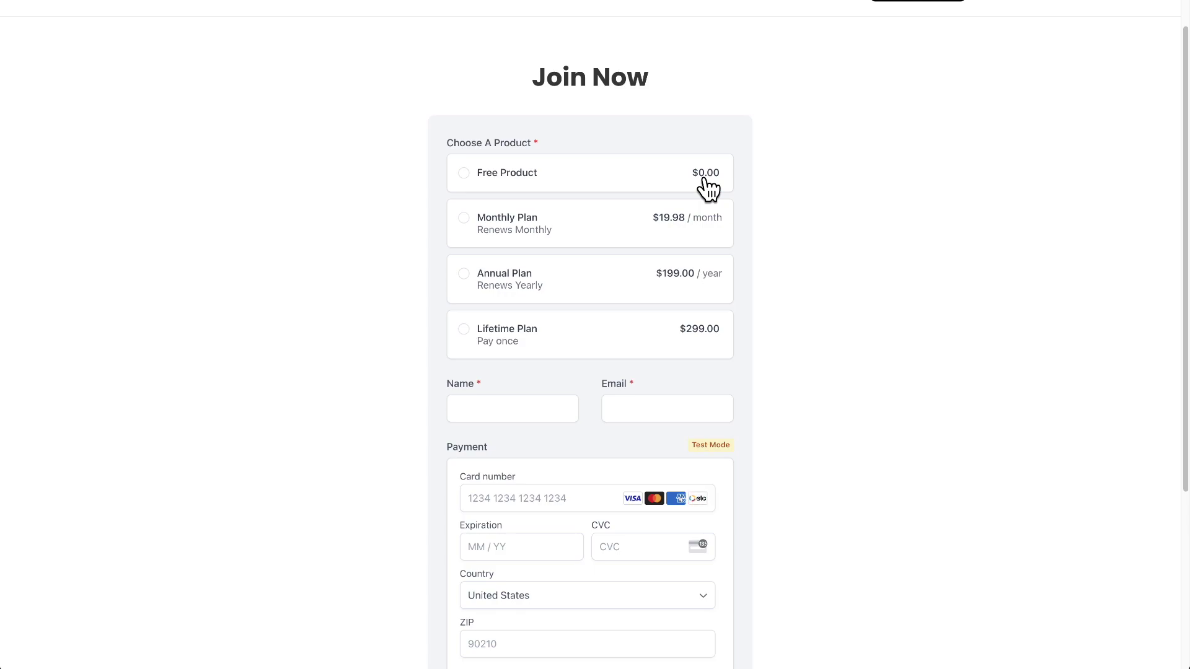
# Select the Free Product option on the Join Now form.
pyautogui.click(569, 168)
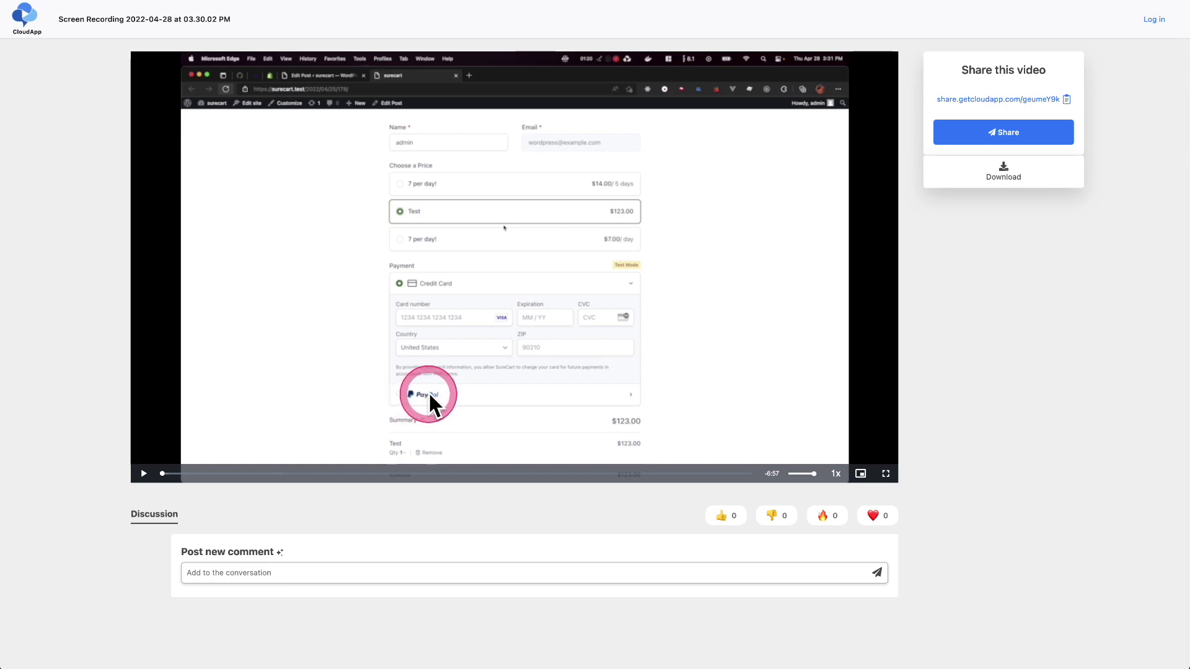
# Resume the CloudApp recording so the checkout demo continues with PayPal payment.
pyautogui.click(143, 474)
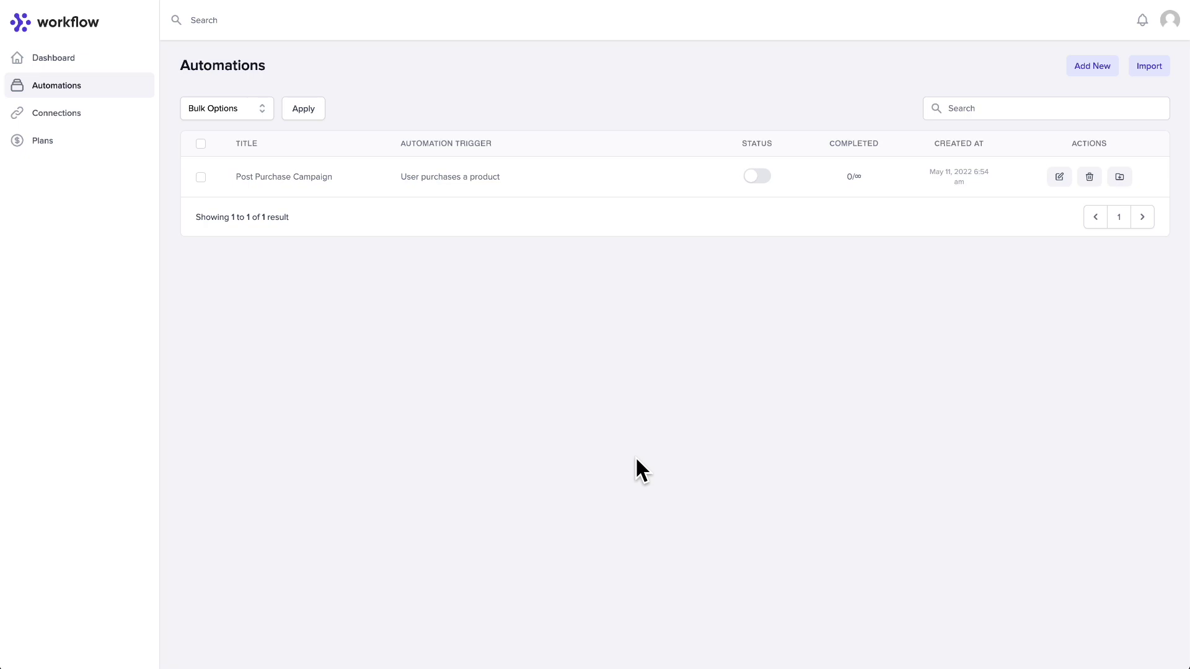
# Open Connections, start a new connection and browse the list of connection types.
pyautogui.click(73, 113)
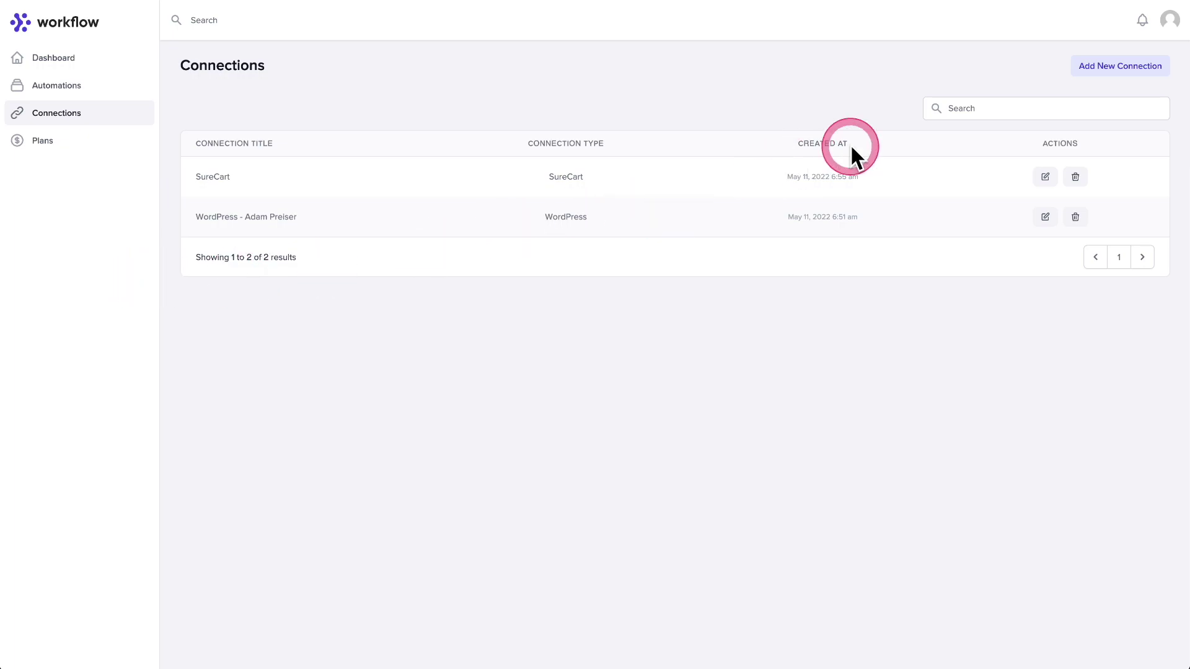
pyautogui.click(1109, 68)
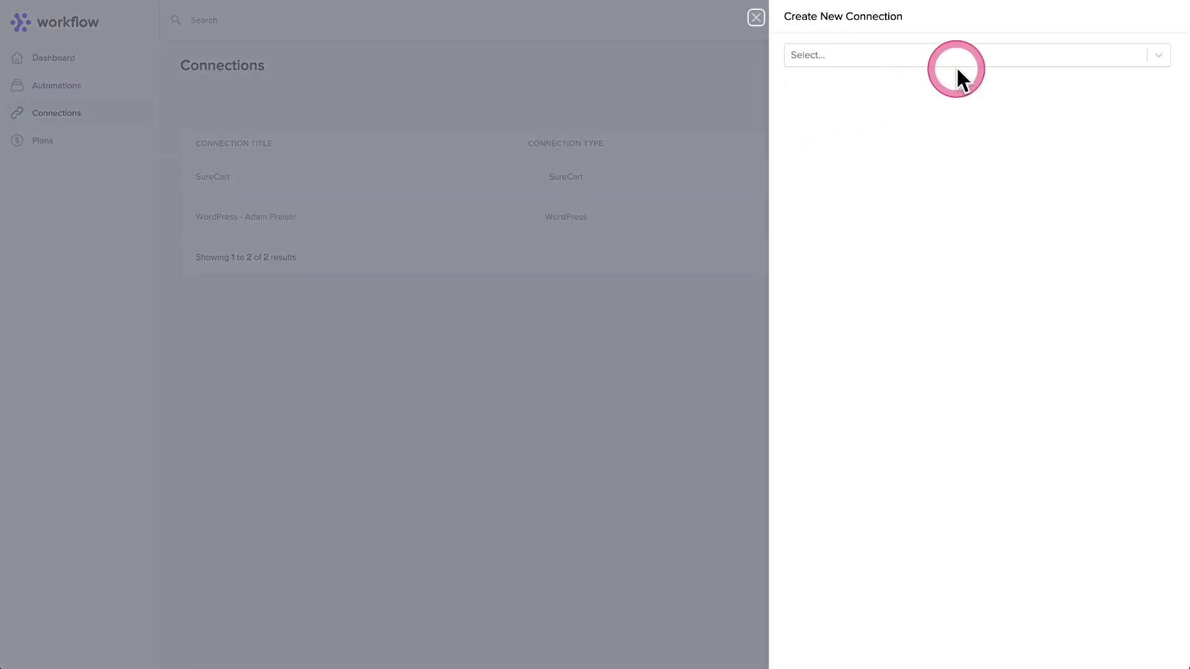
pyautogui.click(957, 66)
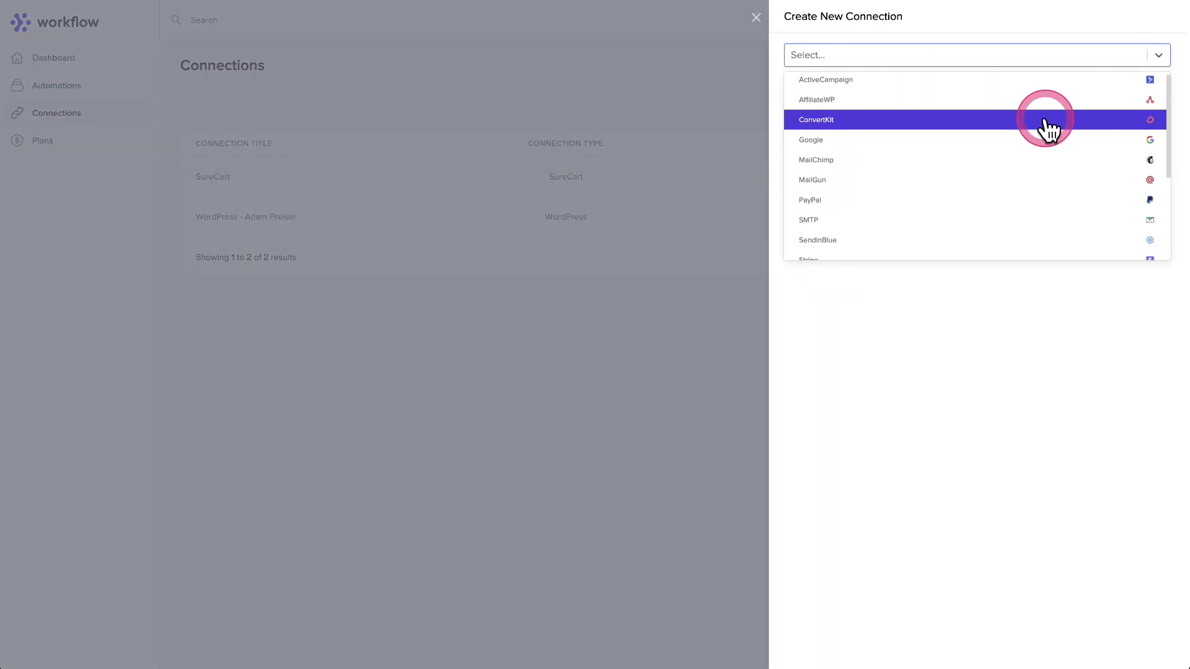
pyautogui.scroll(-2, 1047, 131)
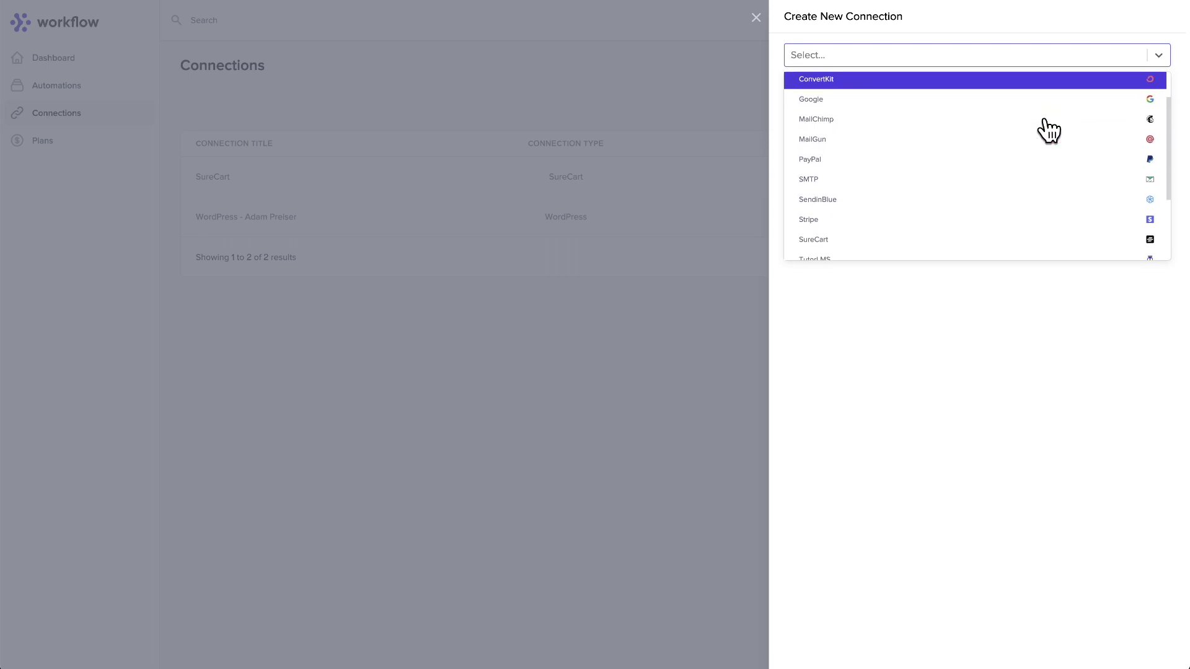
pyautogui.scroll(-4, 1048, 130)
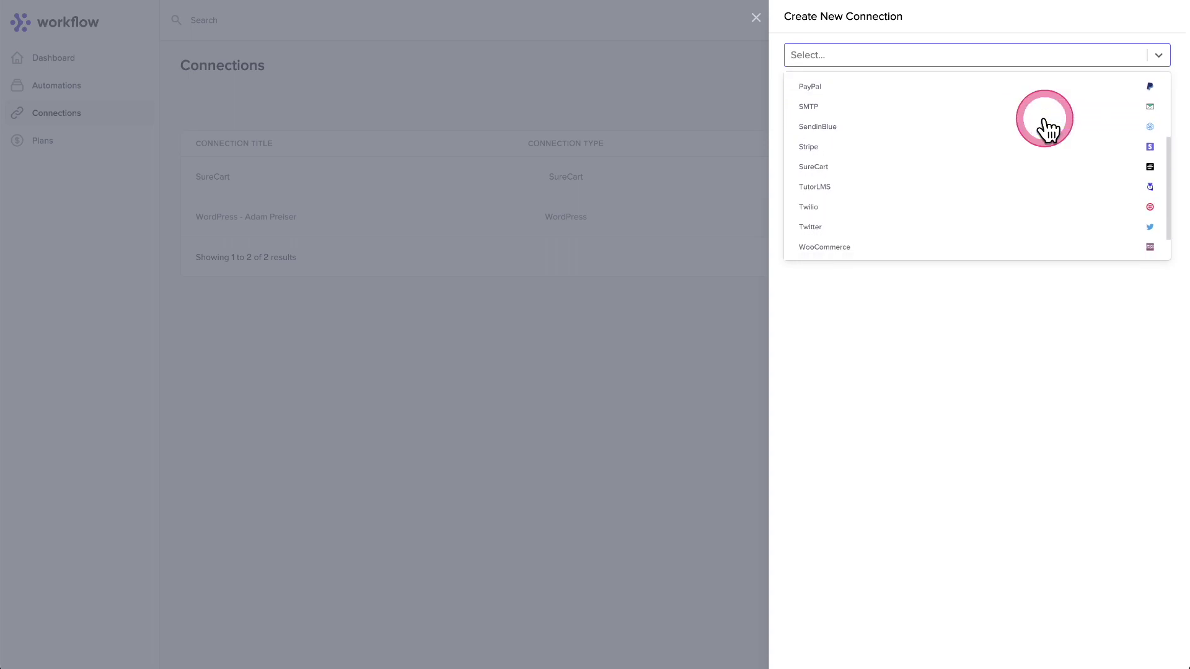
pyautogui.scroll(-2, 1046, 124)
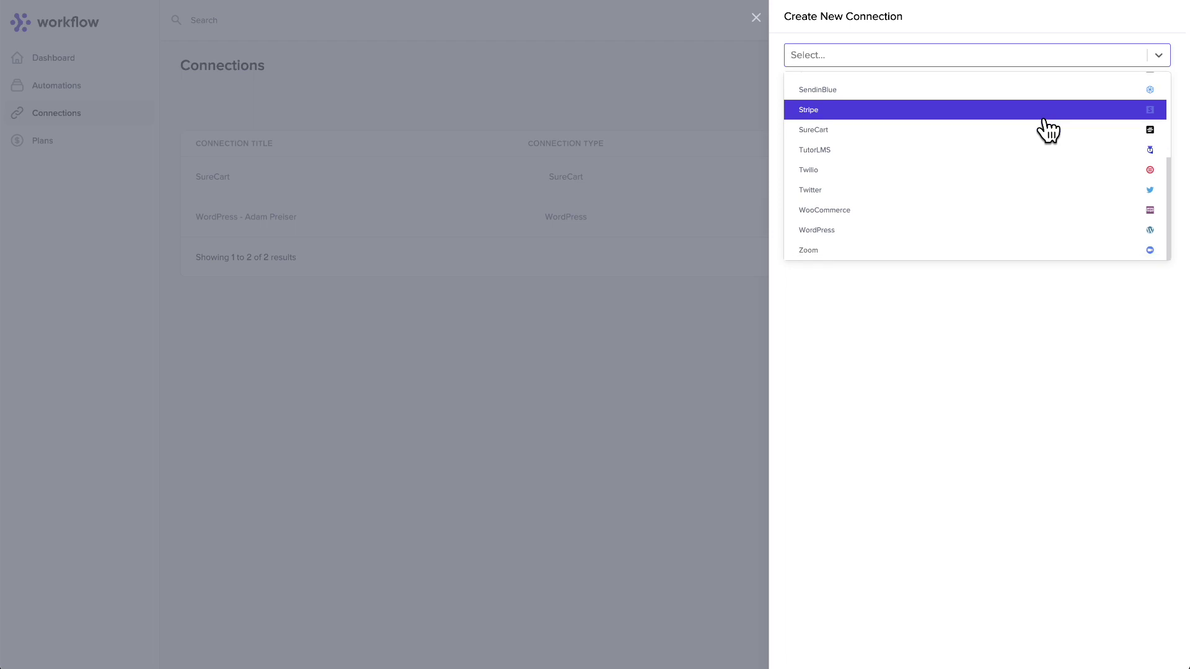
pyautogui.scroll(8, 1039, 149)
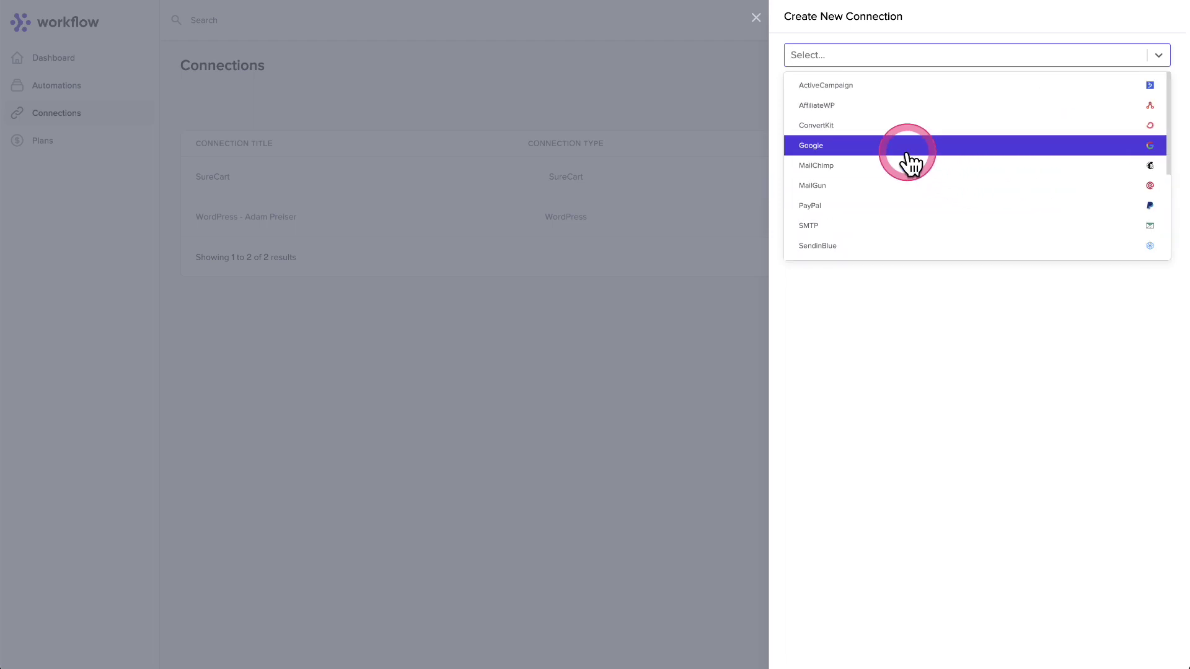
# Try ConvertKit and then Zoom as the connection type, then close the form unsaved.
pyautogui.click(866, 129)
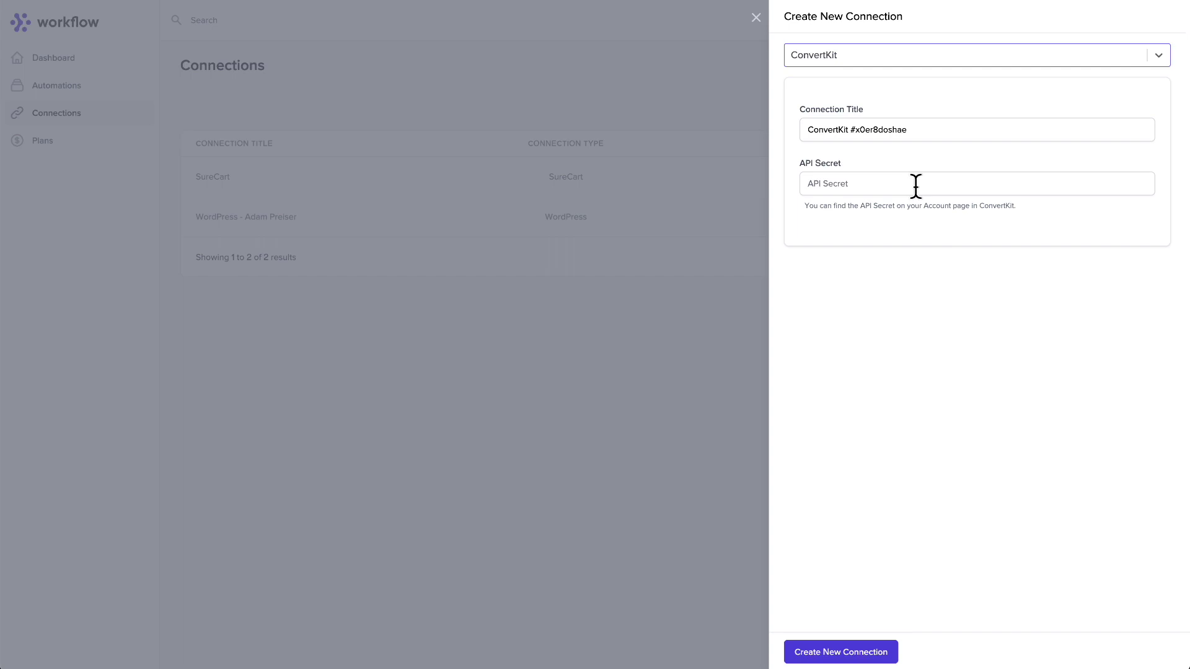
pyautogui.click(922, 57)
pyautogui.scroll(-5, 963, 132)
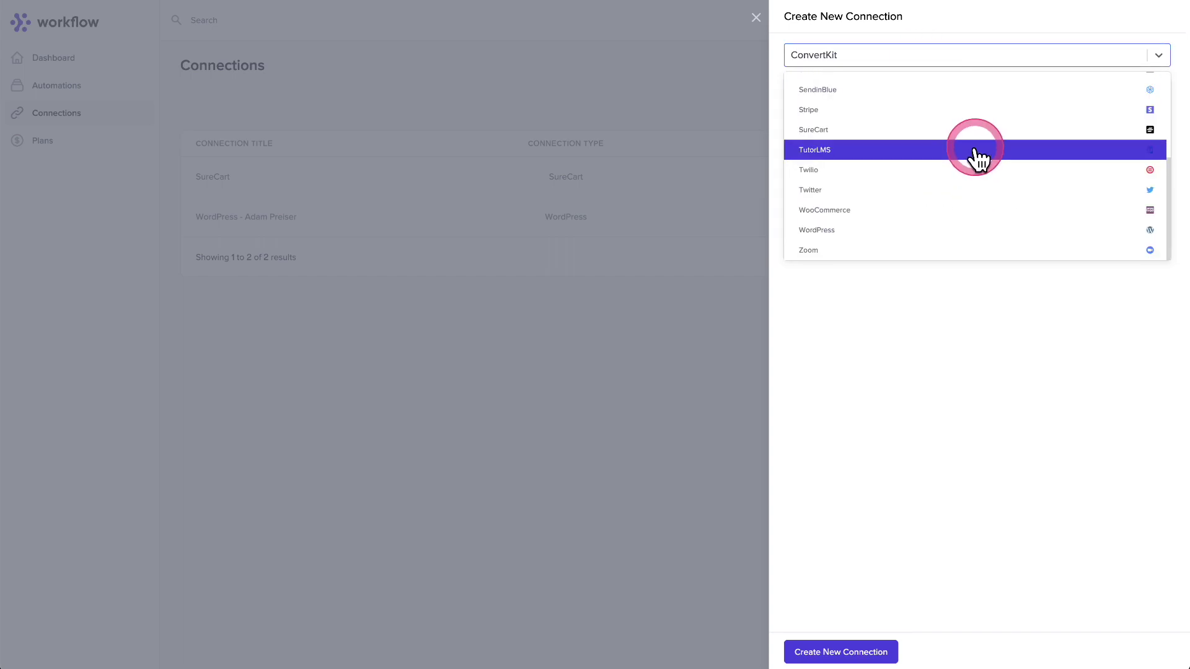
pyautogui.click(871, 251)
pyautogui.click(876, 124)
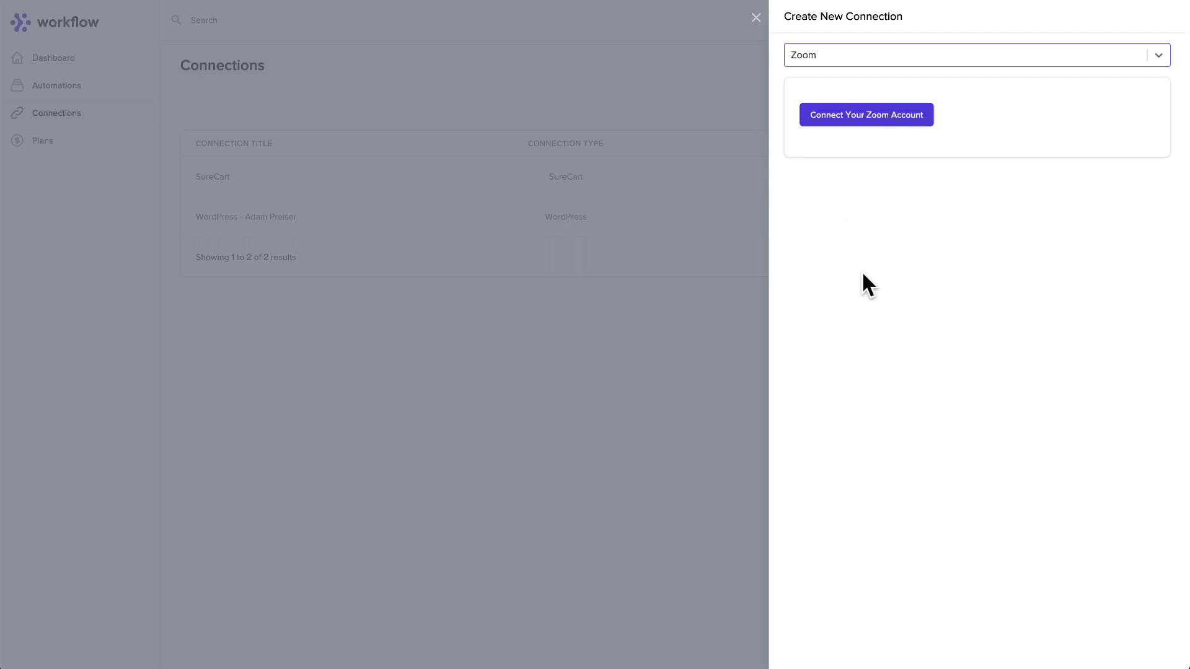
pyautogui.click(632, 395)
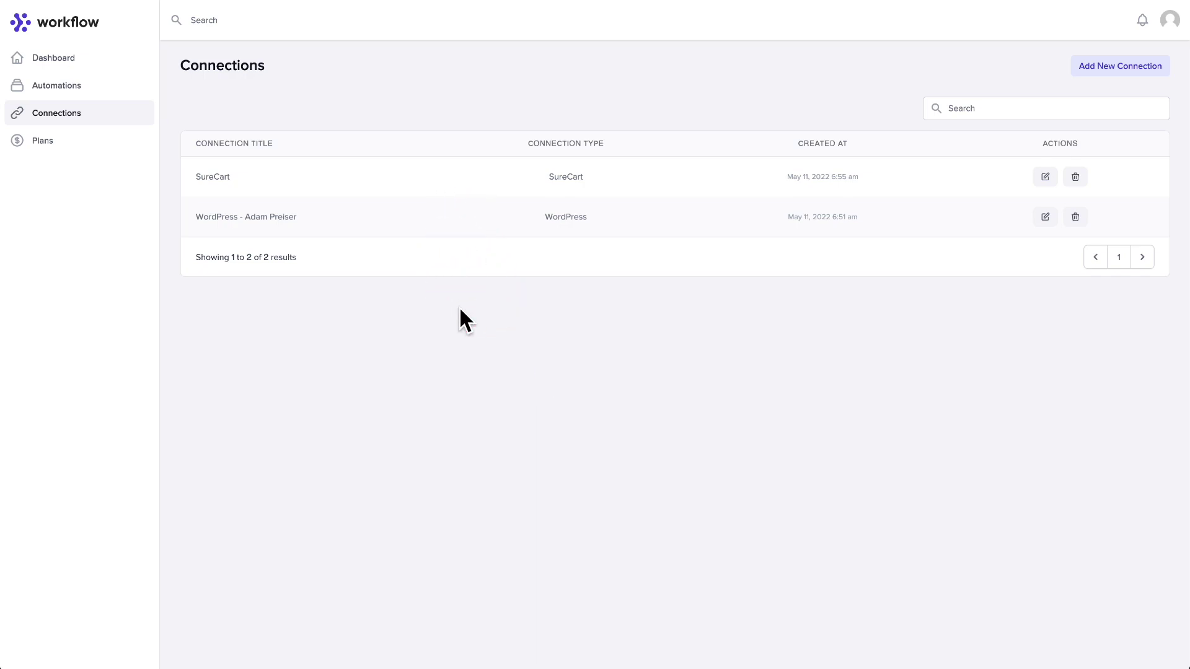
# Create a new automation titled 'Joined Membership' from the Automations list.
pyautogui.click(65, 87)
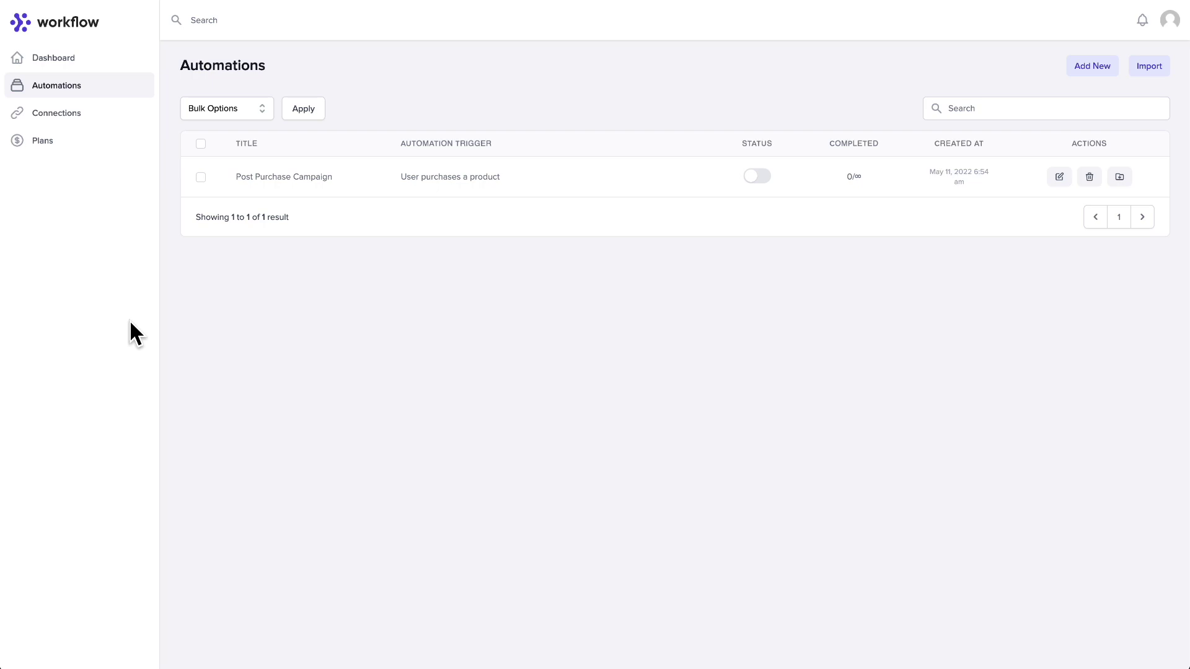
pyautogui.click(572, 311)
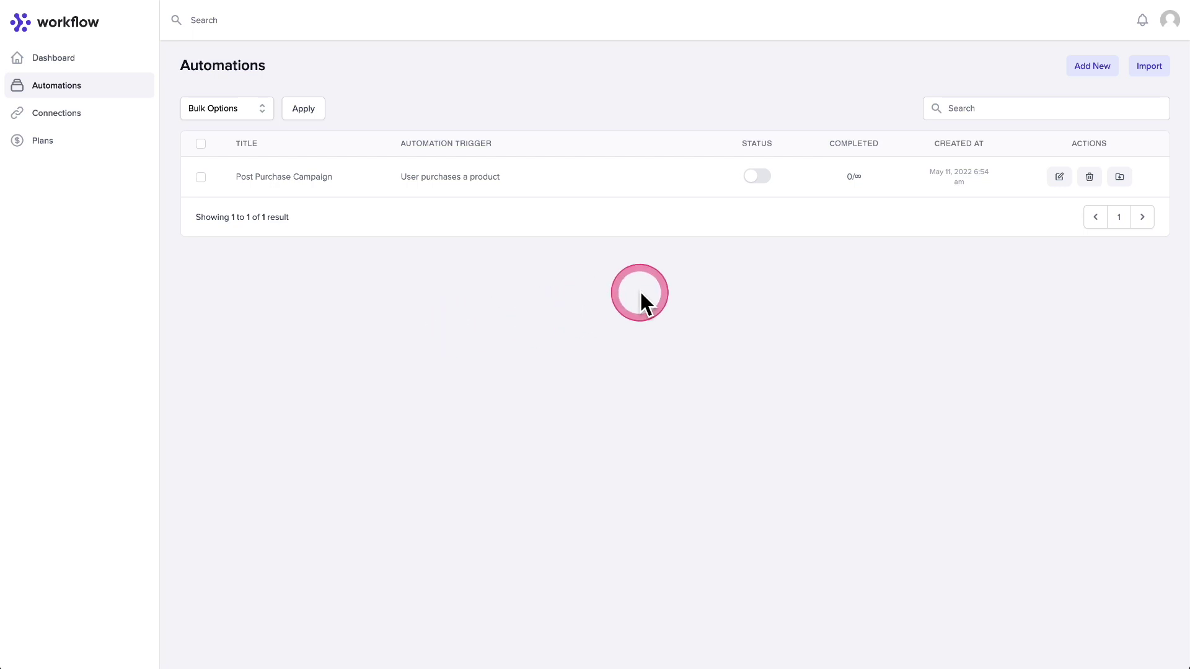
pyautogui.click(1097, 66)
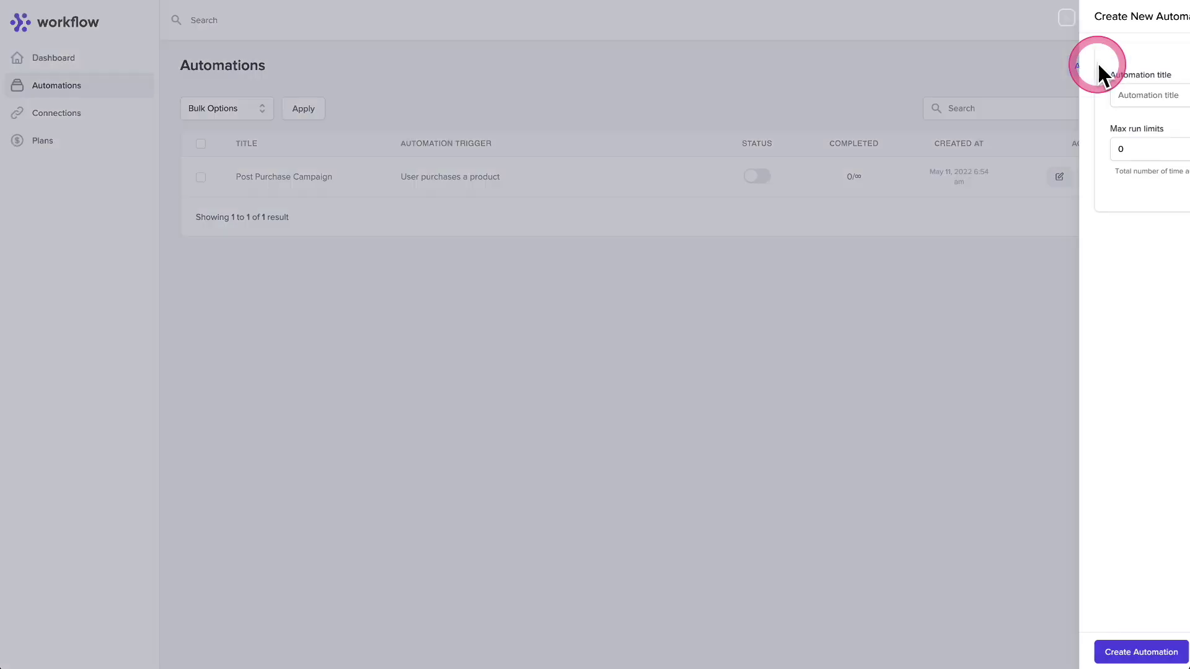
pyautogui.click(899, 101)
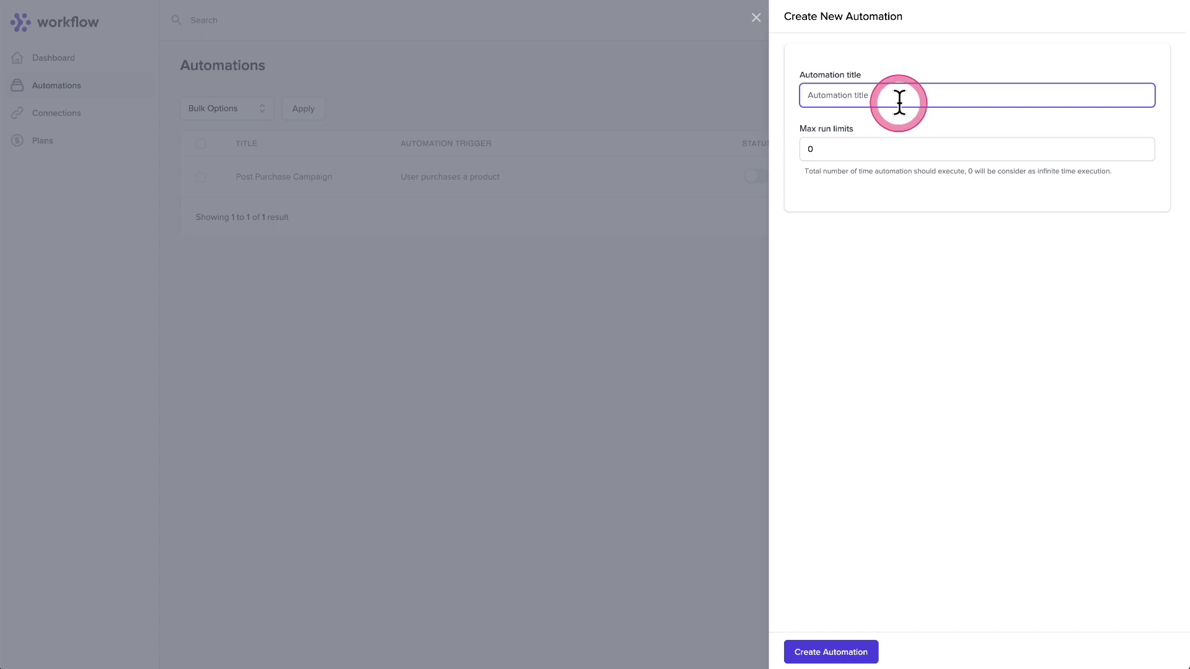
pyautogui.write('Joined Membership')
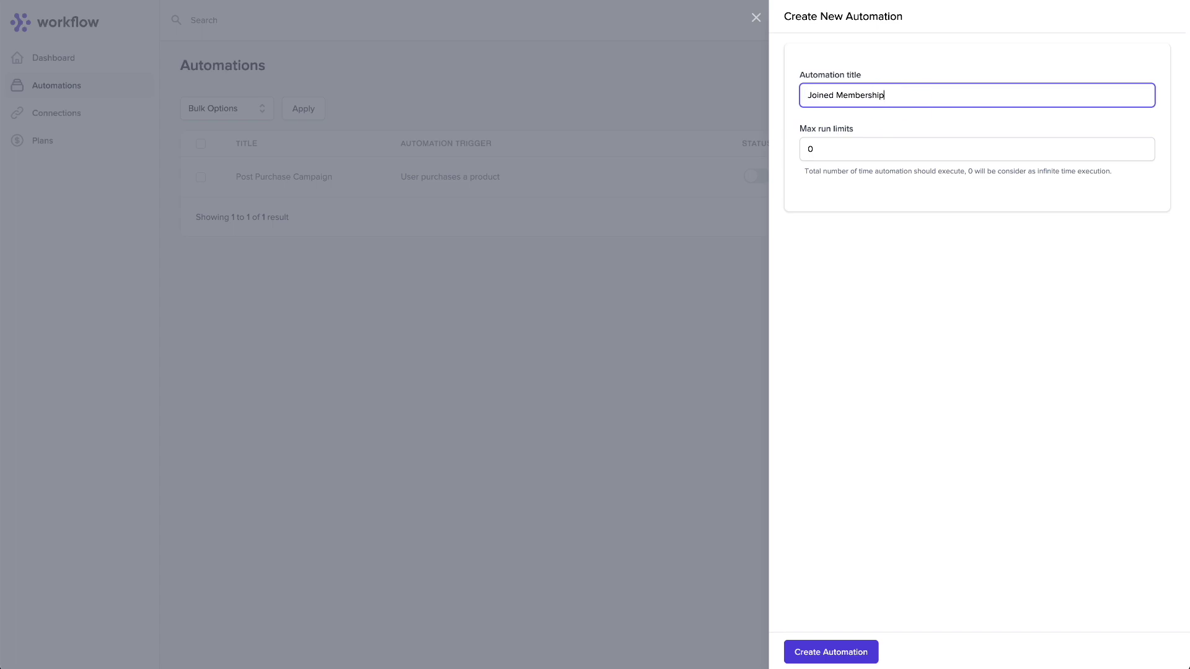
pyautogui.click(843, 654)
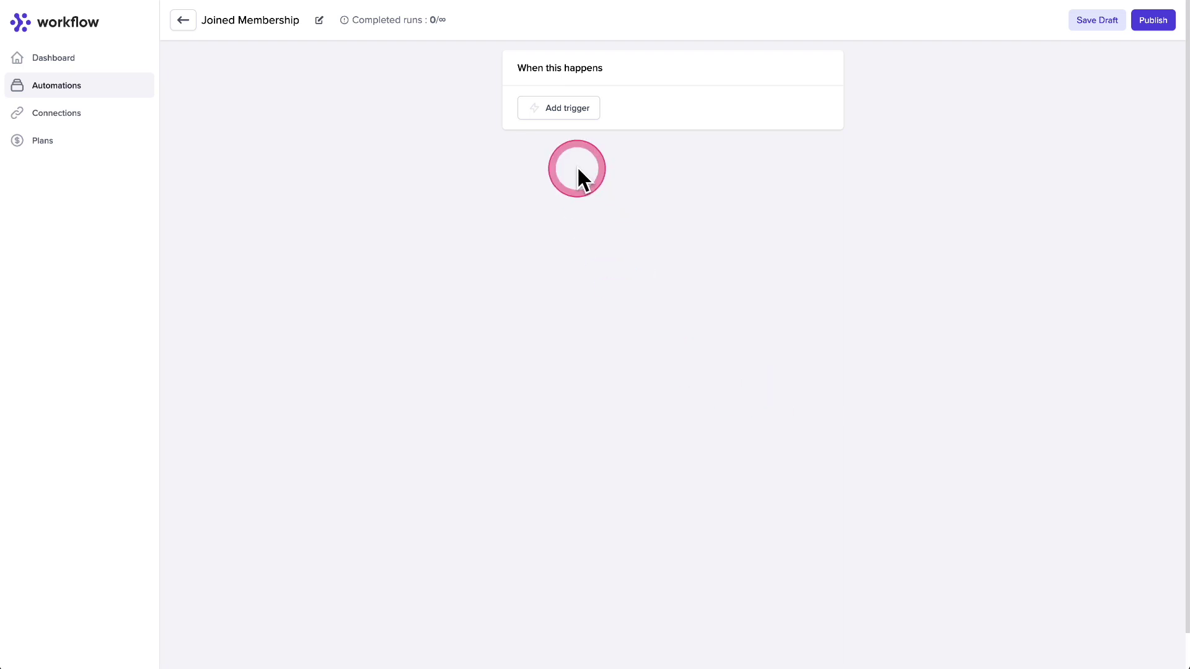
# Add a trigger using SureCart's 'User purchases a product' event.
pyautogui.click(556, 108)
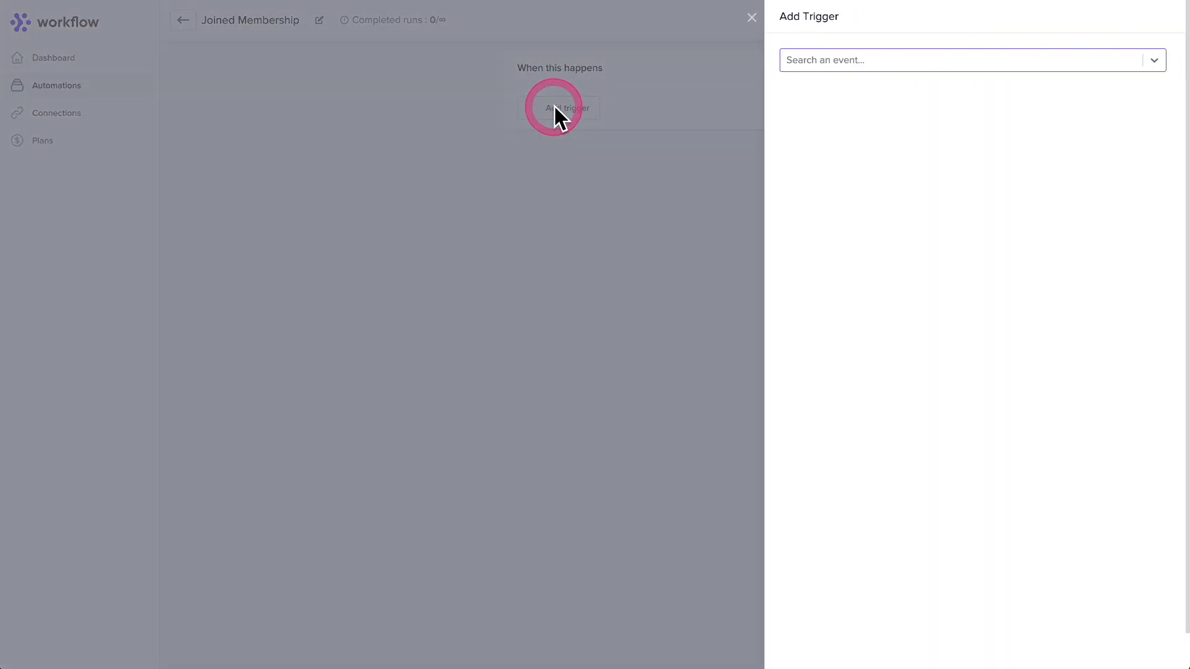
pyautogui.click(1154, 62)
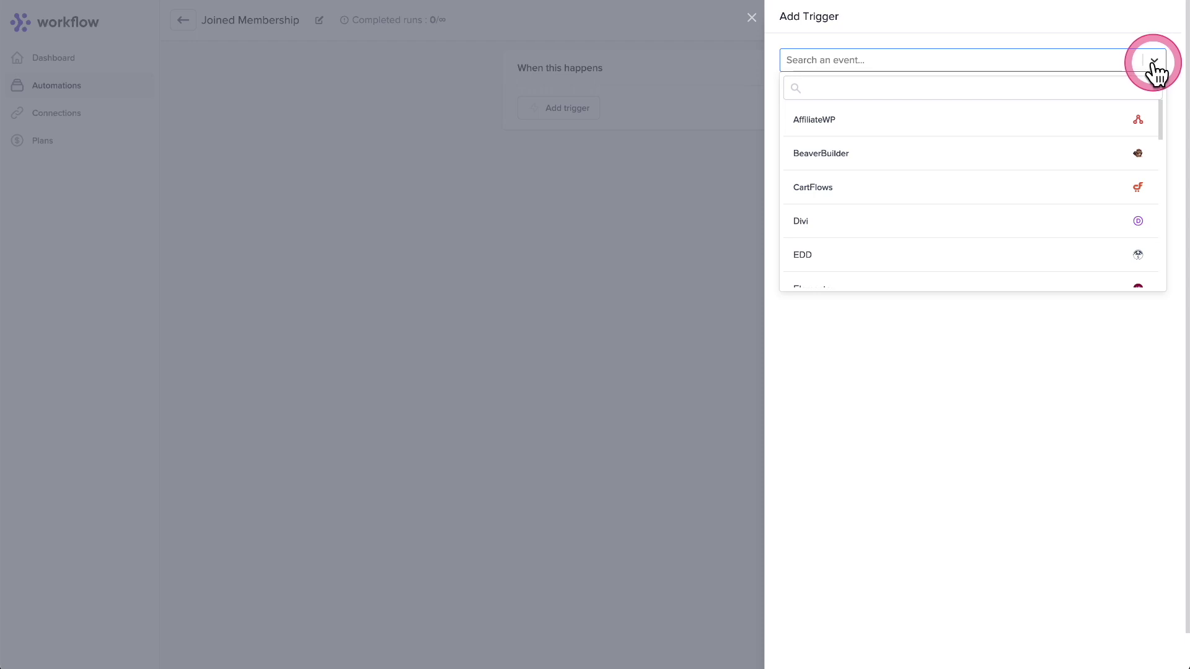
pyautogui.scroll(-2, 962, 178)
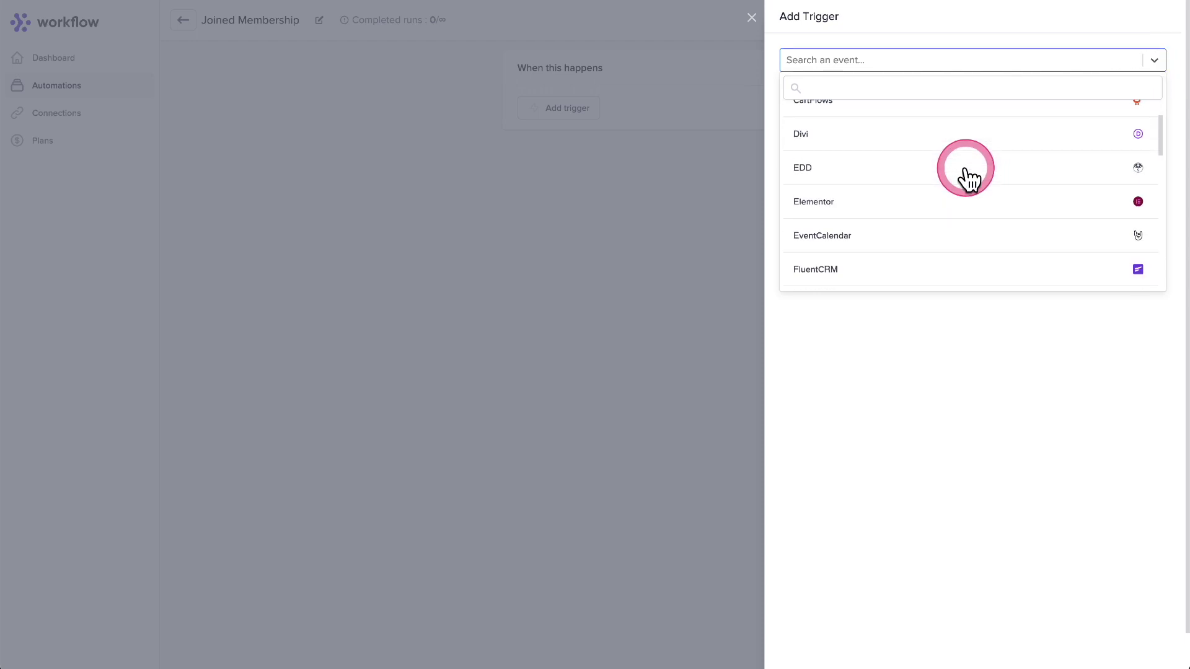
pyautogui.scroll(-10, 967, 177)
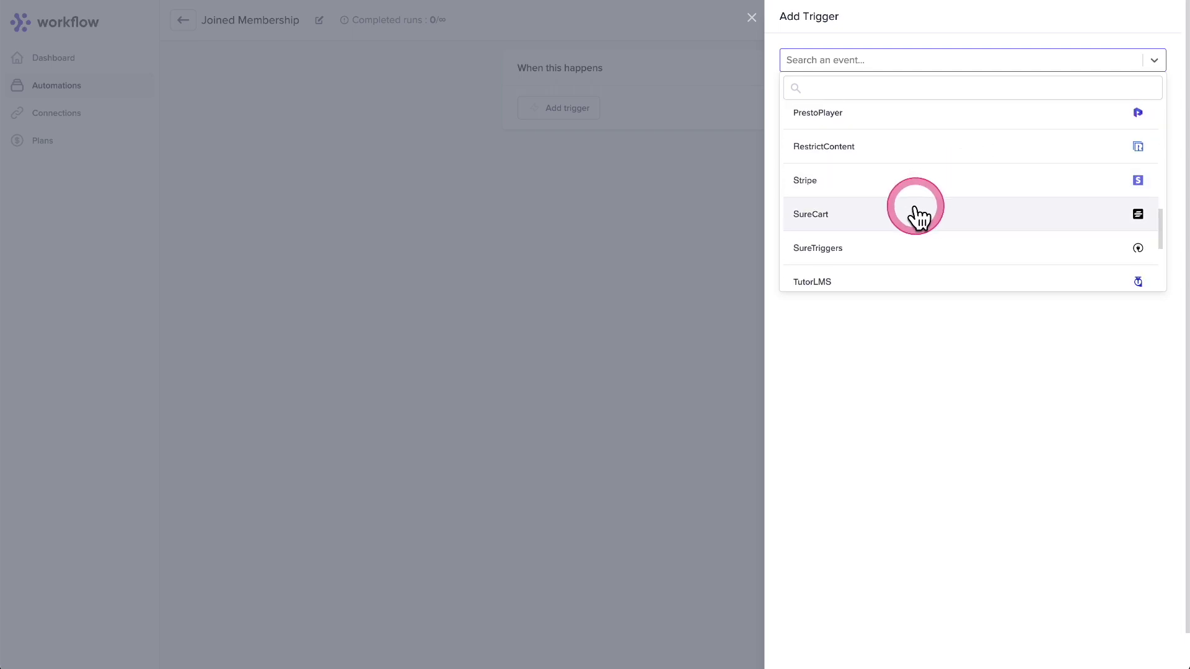
pyautogui.click(916, 217)
pyautogui.scroll(-2, 1009, 213)
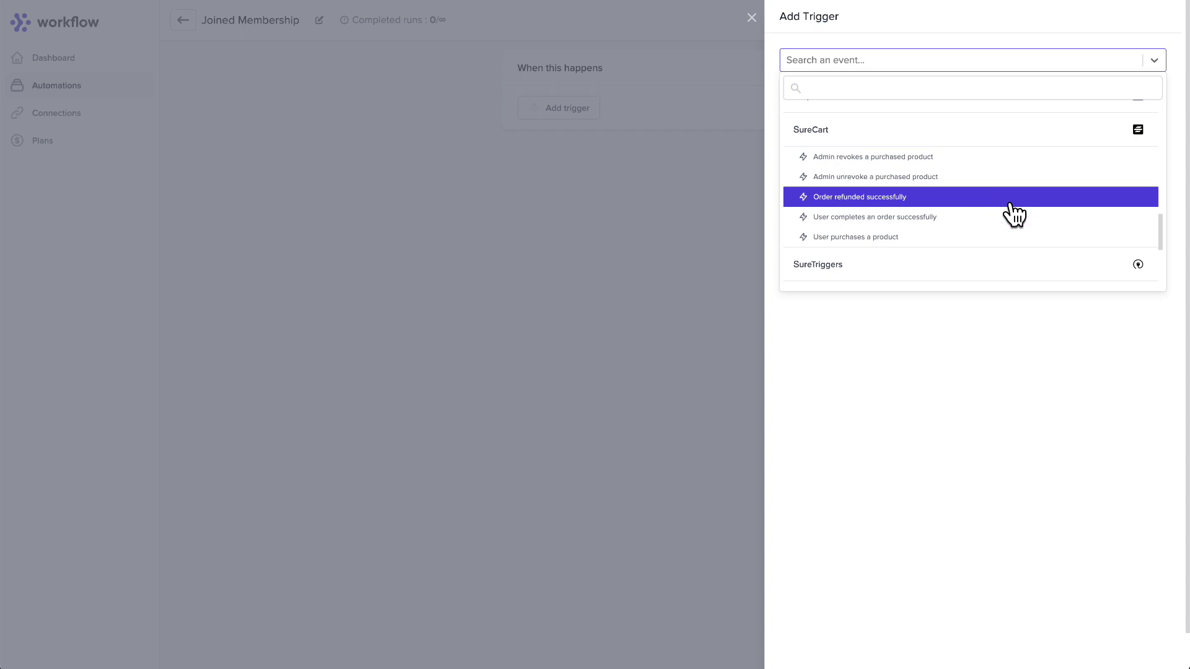
pyautogui.moveTo(1011, 204); pyautogui.dragTo(920, 194)
pyautogui.click(1008, 237)
# Pick the SureCart connection and the Membership product, then save the trigger.
pyautogui.click(905, 135)
pyautogui.click(949, 225)
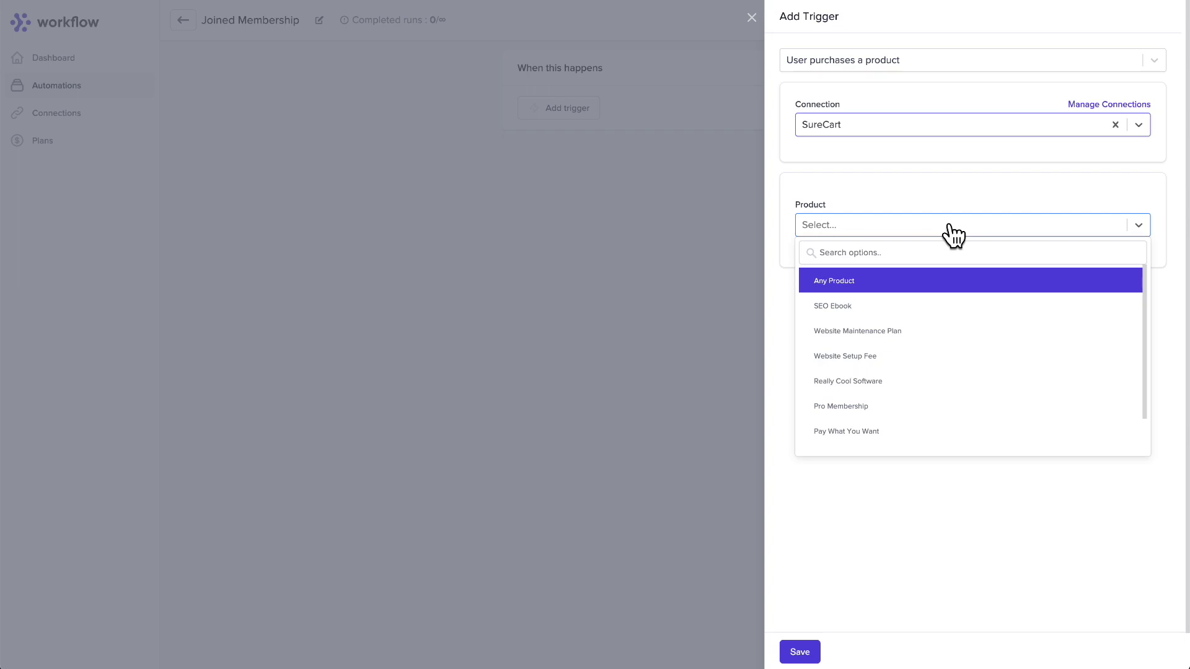
pyautogui.moveTo(953, 235); pyautogui.dragTo(915, 424)
pyautogui.click(913, 415)
pyautogui.click(799, 652)
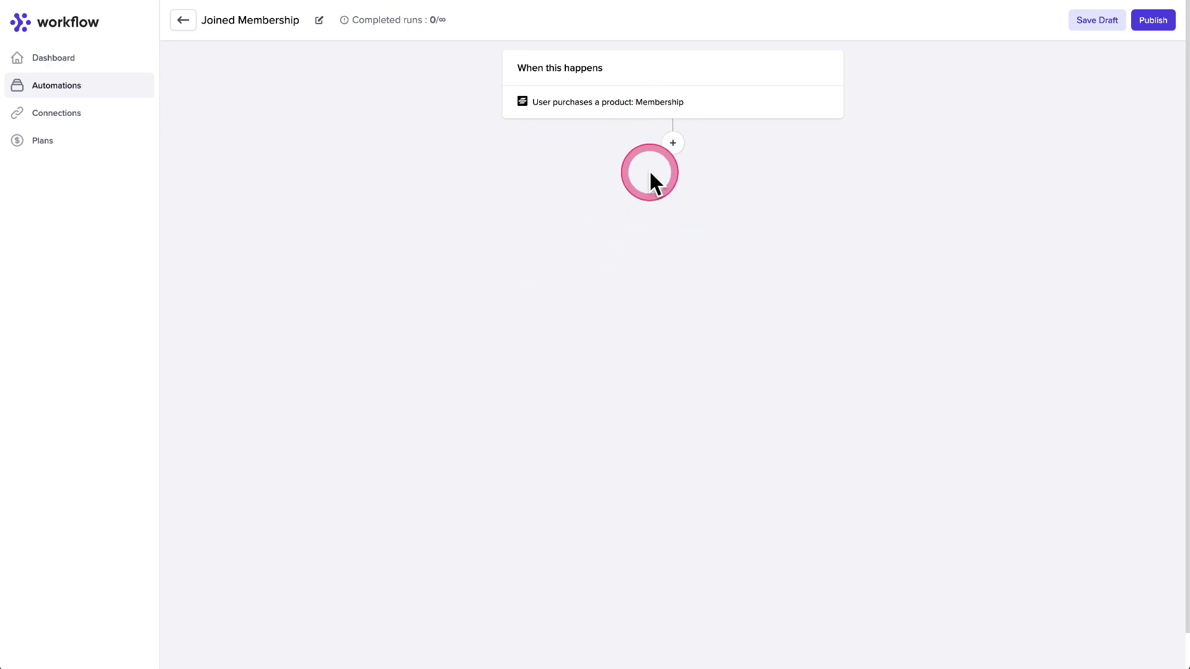
# Add a new step below the Membership purchase trigger and open its action list.
pyautogui.click(673, 144)
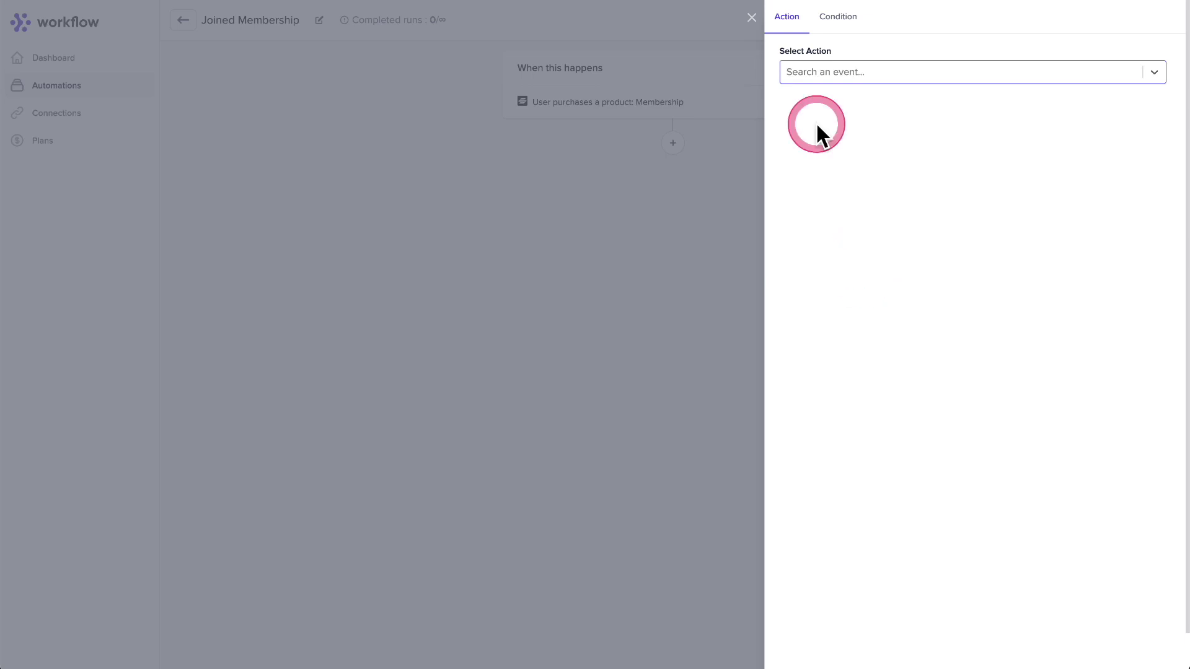
pyautogui.click(845, 74)
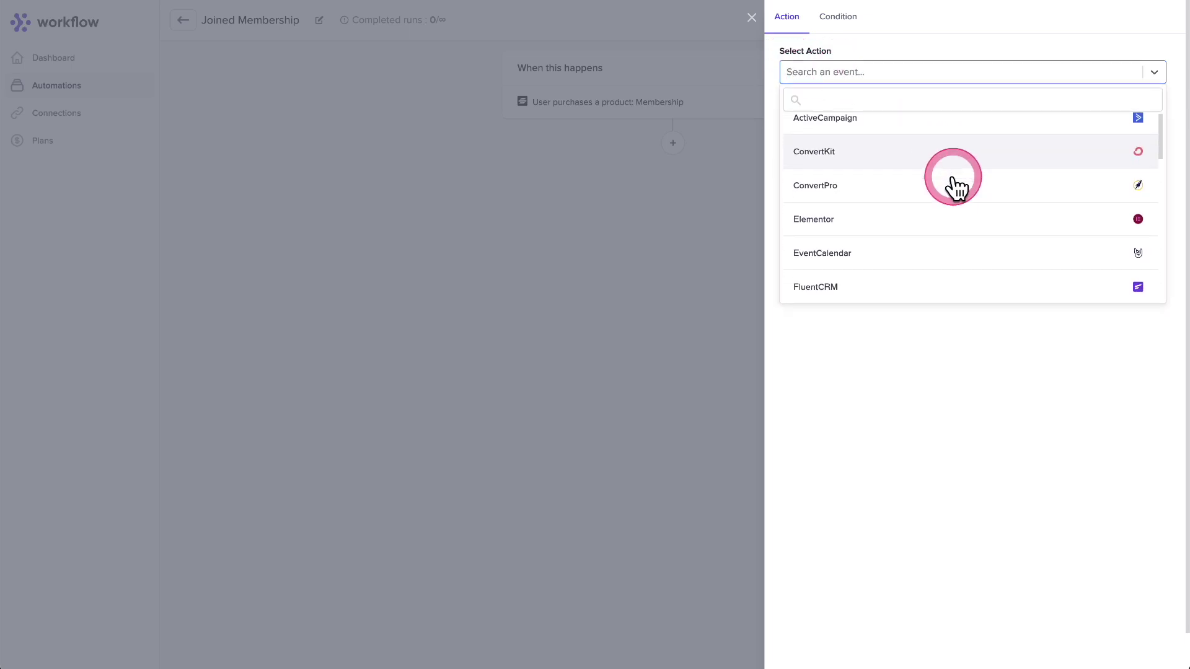
pyautogui.scroll(-10, 957, 186)
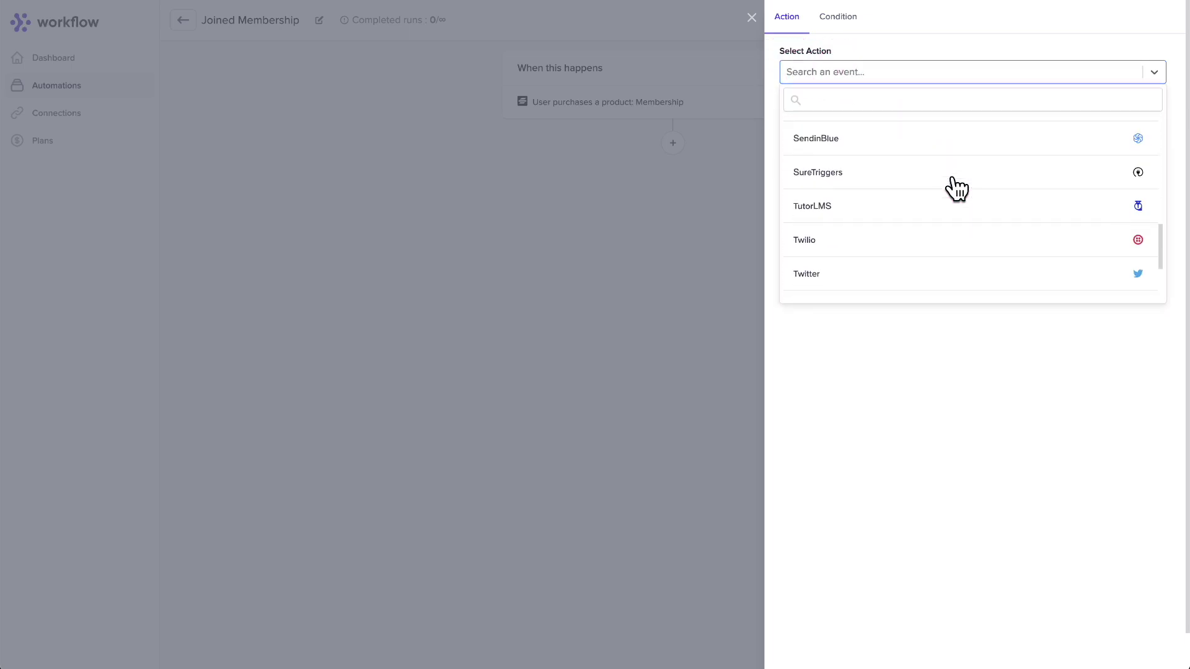
pyautogui.scroll(10, 955, 186)
# Expand Elementor and ConvertKit to view Show Elementor Popup and the subscriber actions.
pyautogui.click(909, 192)
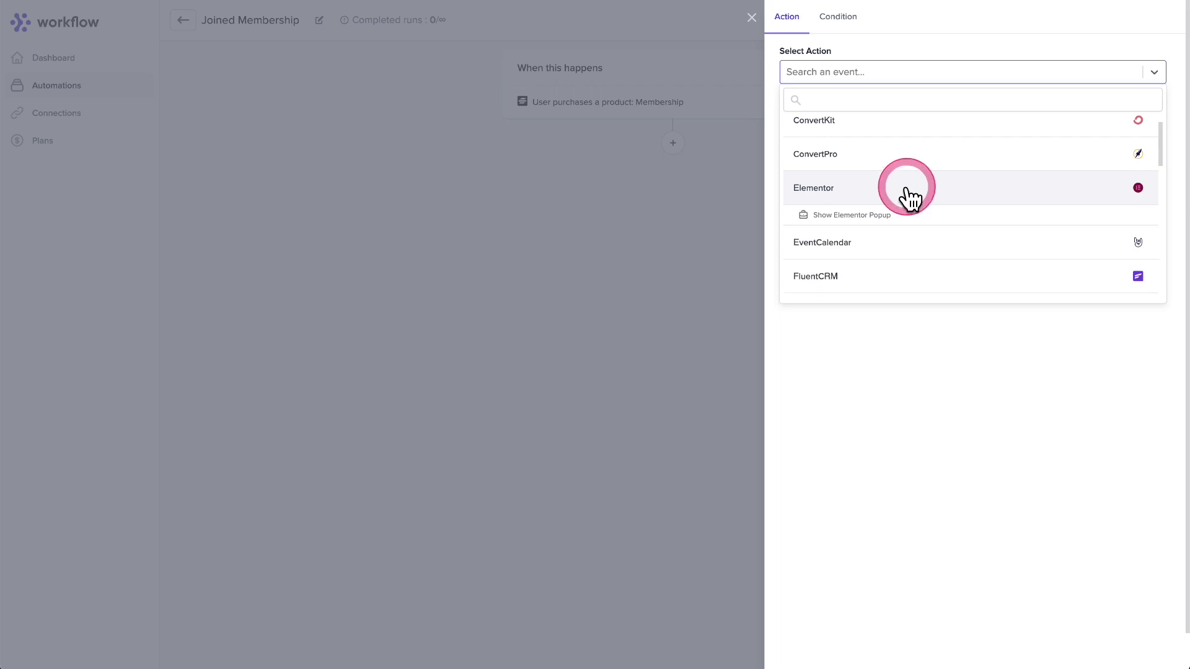
pyautogui.click(937, 218)
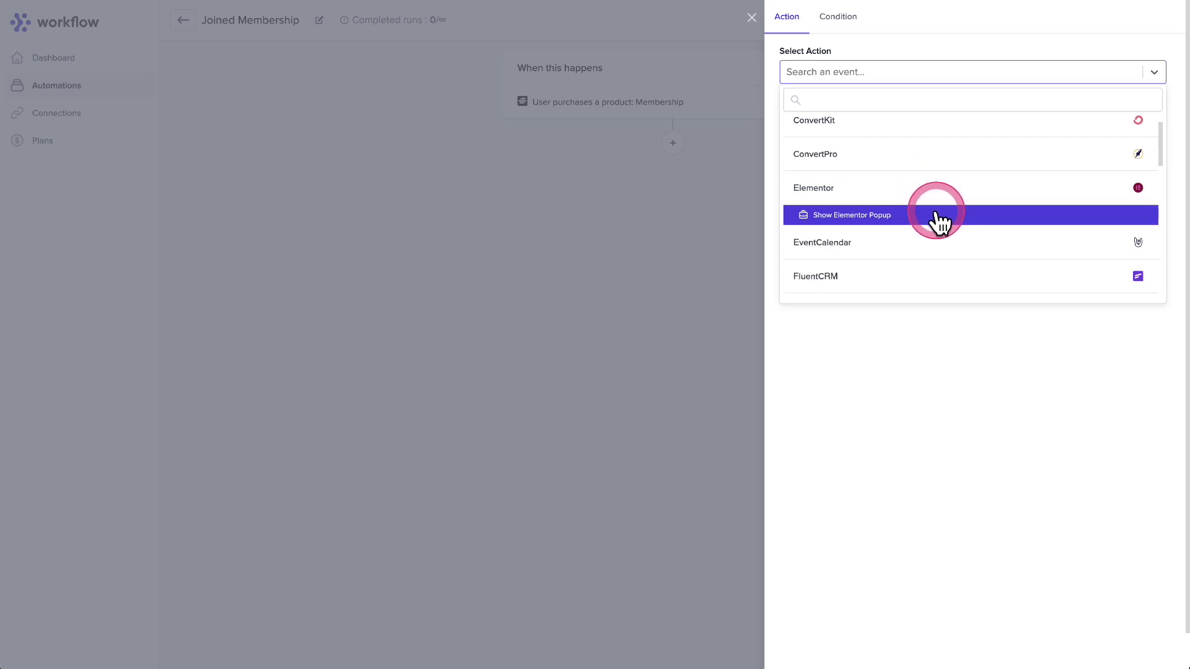
pyautogui.scroll(1, 935, 221)
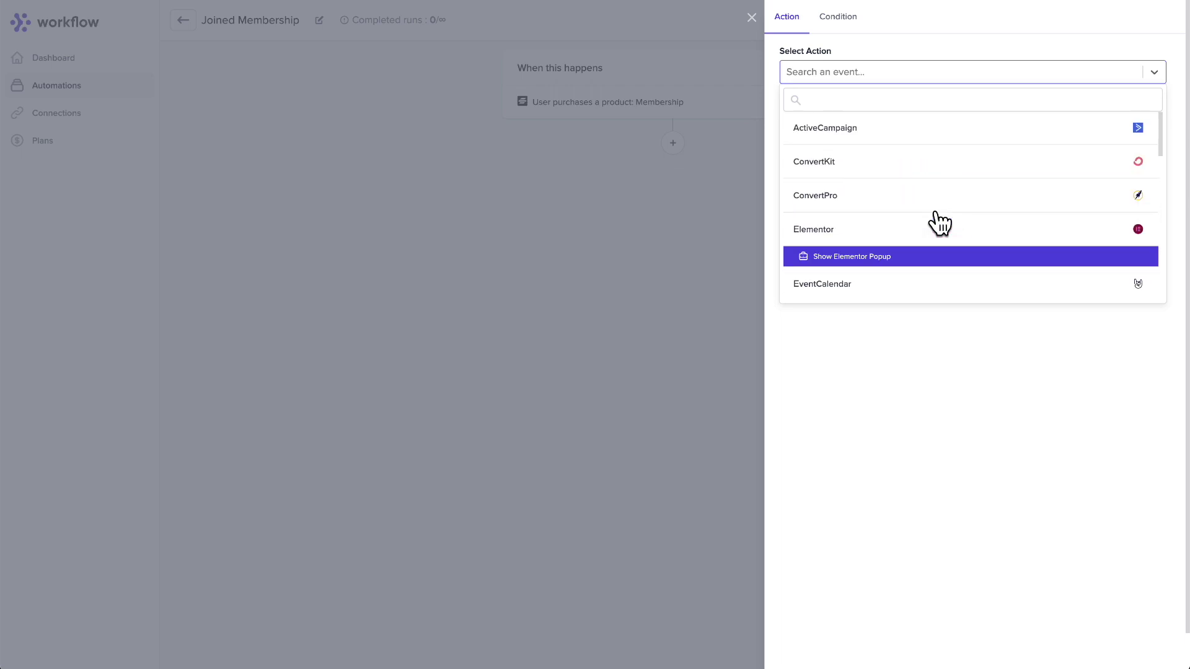
pyautogui.click(883, 160)
pyautogui.click(954, 187)
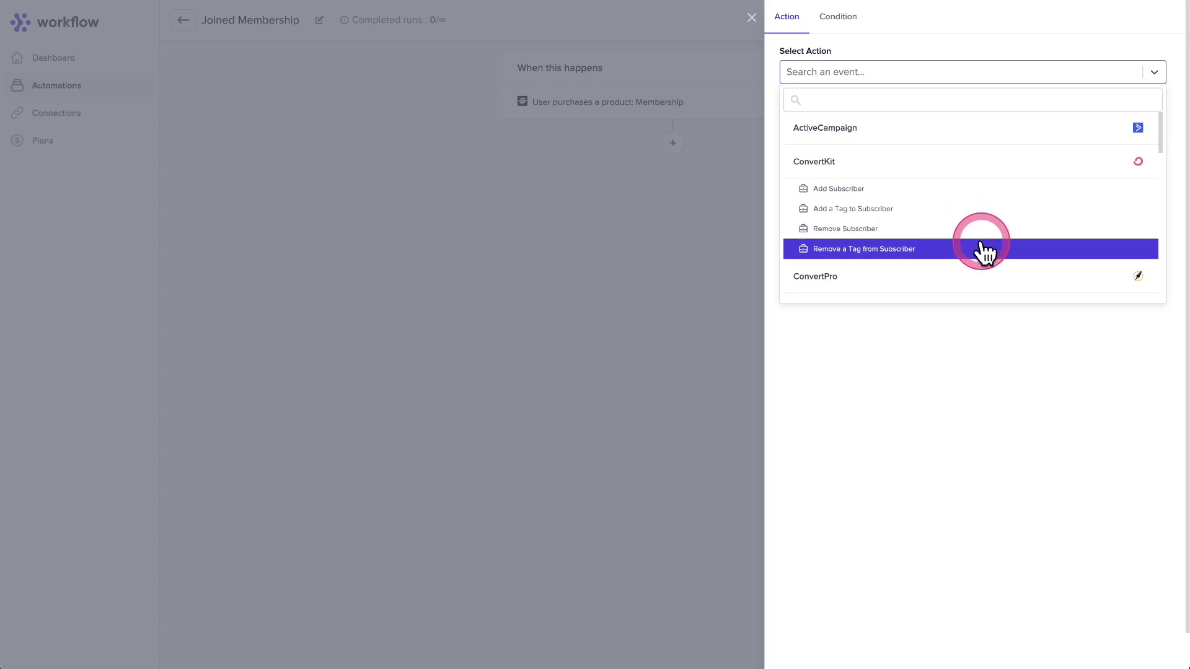
pyautogui.scroll(-5, 985, 251)
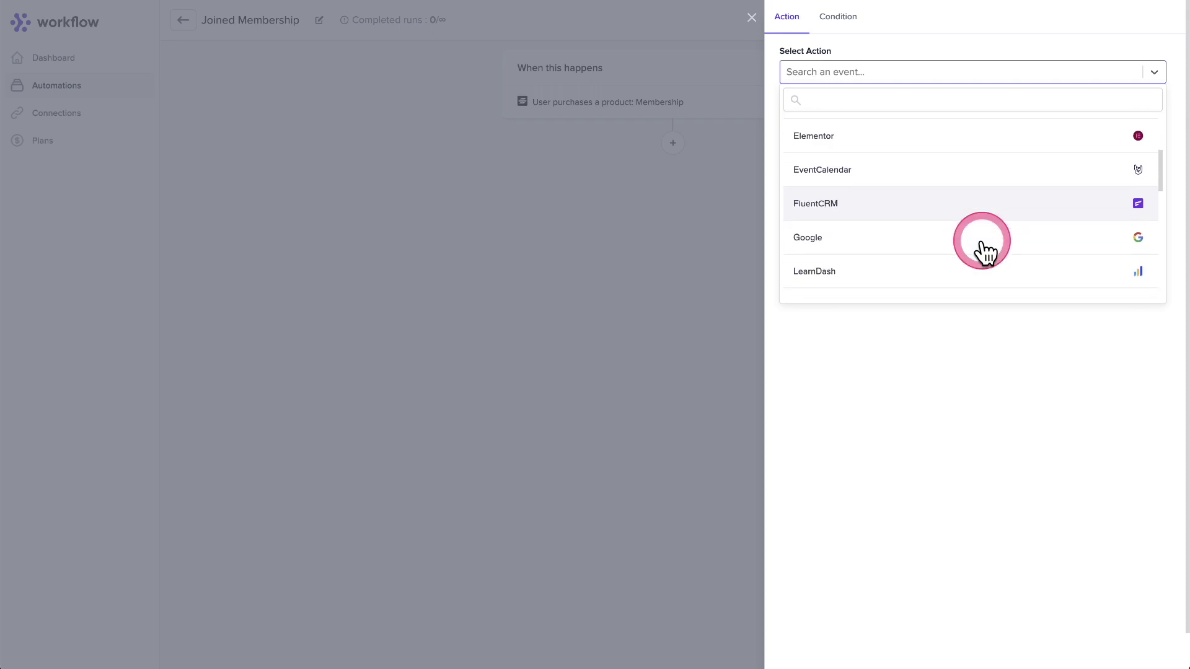
pyautogui.scroll(-2, 983, 250)
# Expand Google and SMTP in the action list to see their sheet and email actions.
pyautogui.click(933, 174)
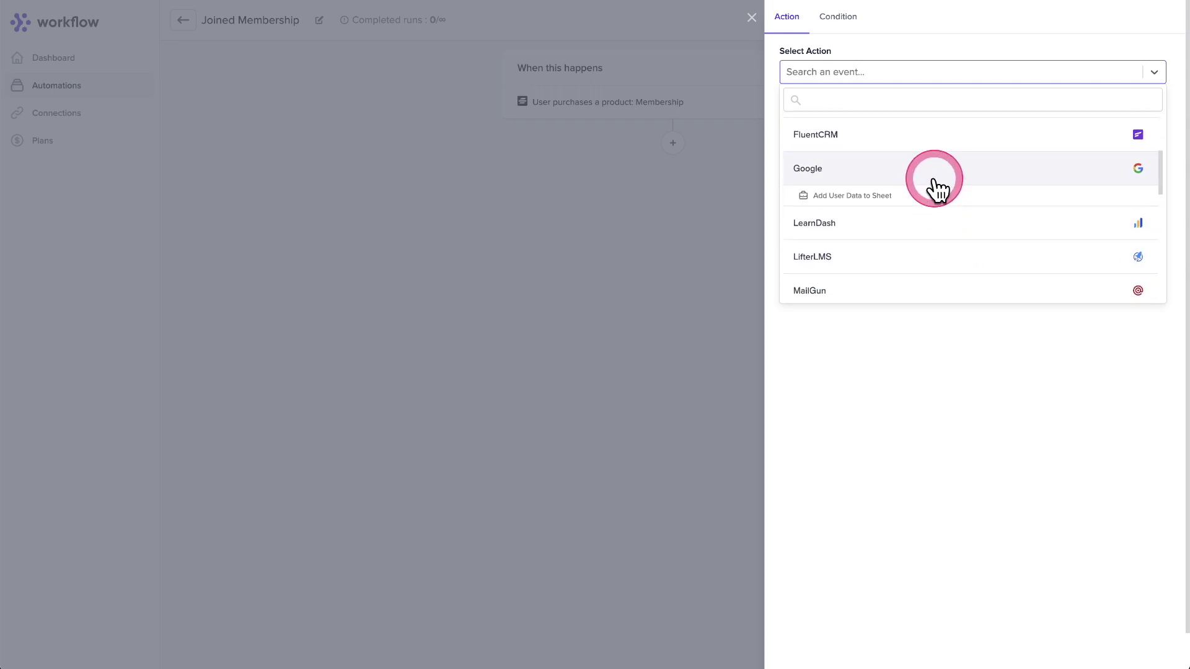
pyautogui.scroll(-1, 991, 194)
pyautogui.click(989, 199)
pyautogui.scroll(-3, 991, 210)
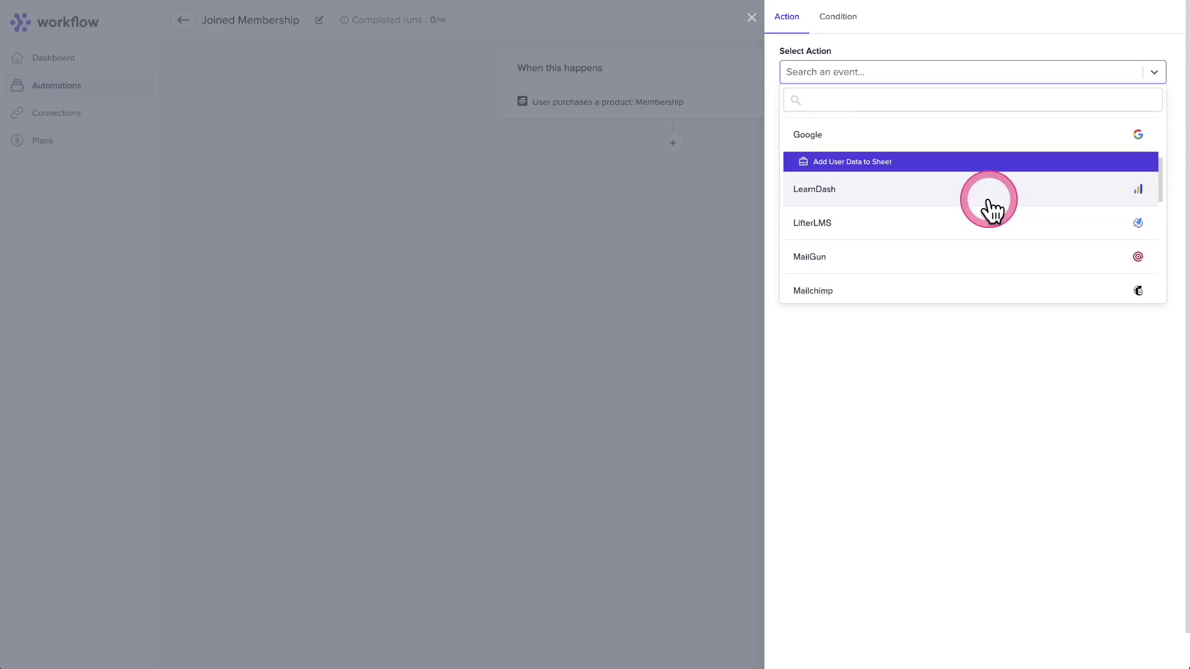
pyautogui.scroll(-3, 991, 210)
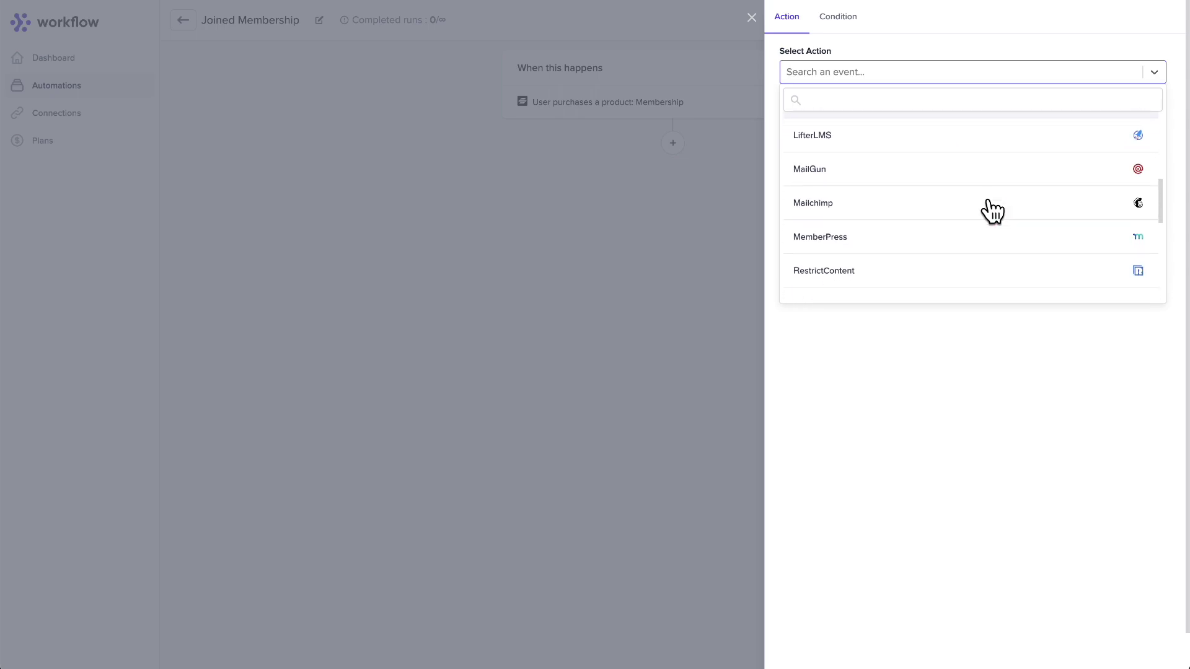
pyautogui.scroll(-2, 991, 210)
pyautogui.click(986, 201)
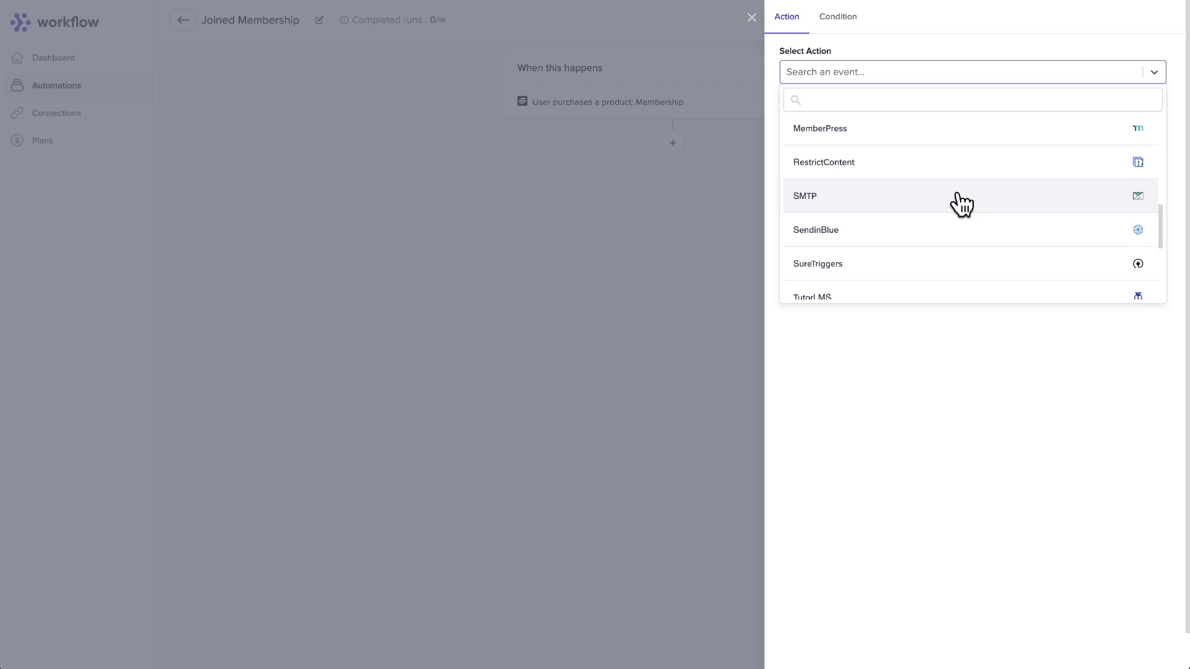
pyautogui.scroll(-3, 961, 203)
pyautogui.scroll(-3, 964, 211)
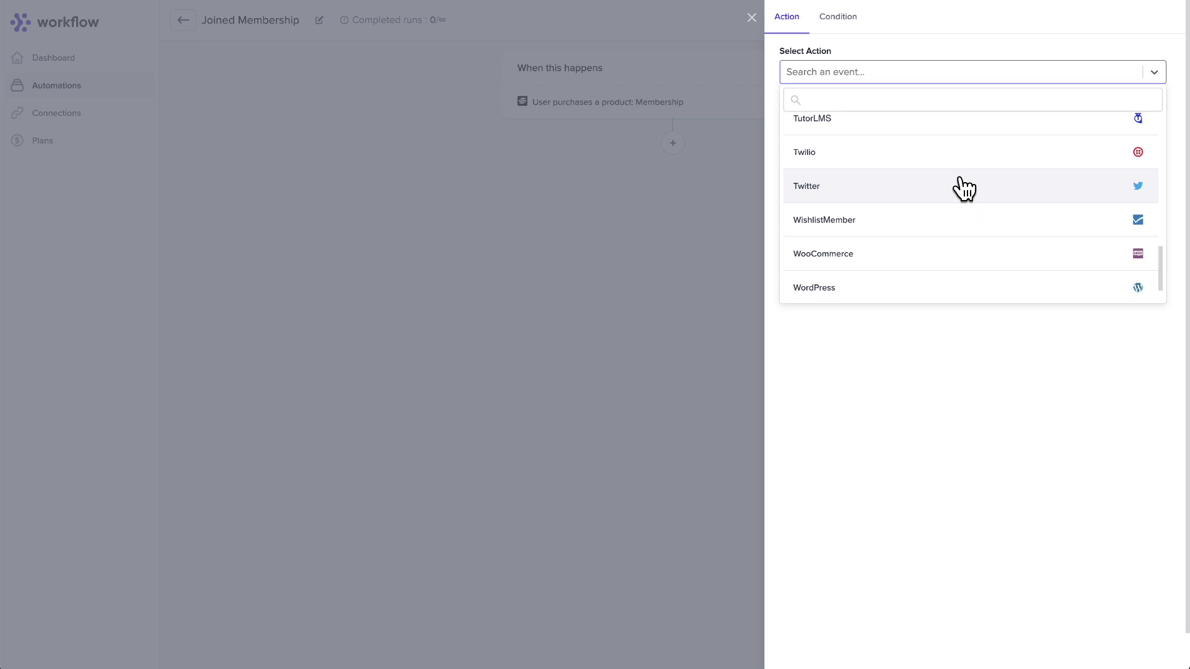
pyautogui.scroll(-1, 965, 193)
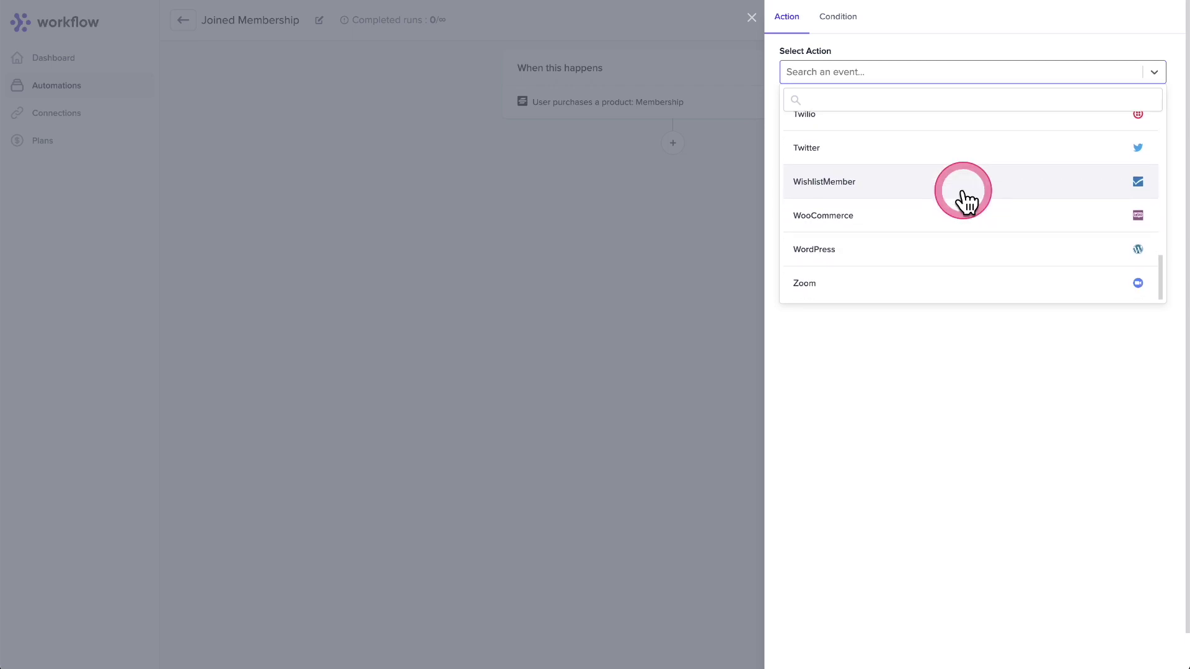
# Expand WordPress and Zoom, then close the action list without choosing an action.
pyautogui.click(983, 251)
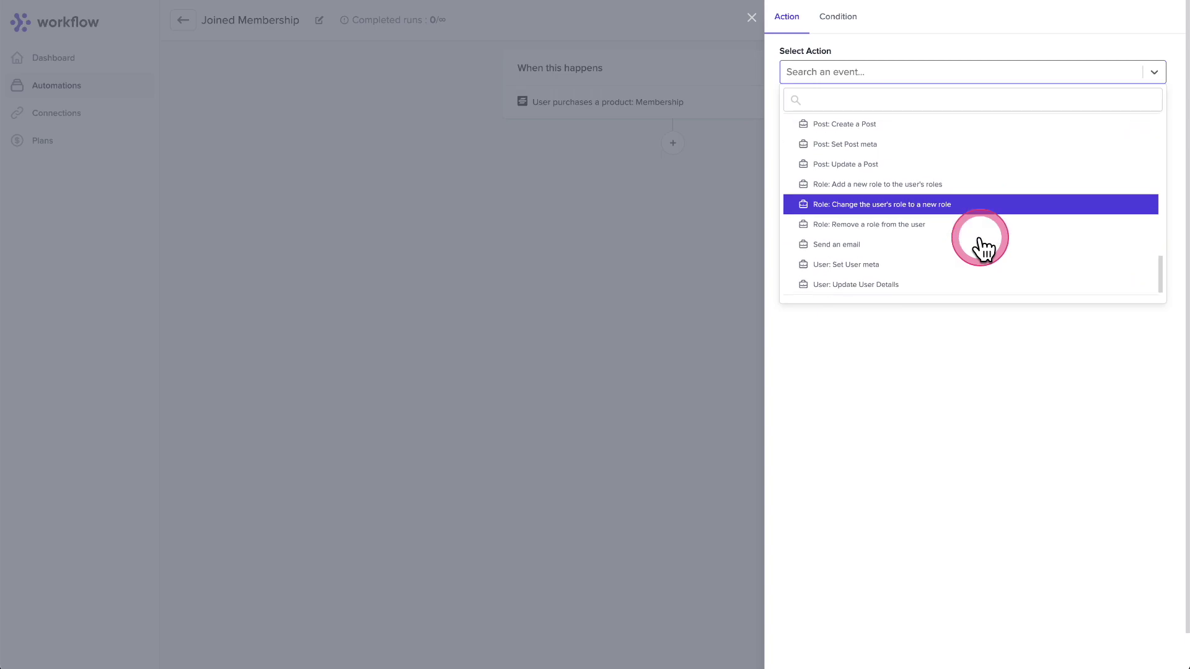
pyautogui.scroll(-1, 982, 249)
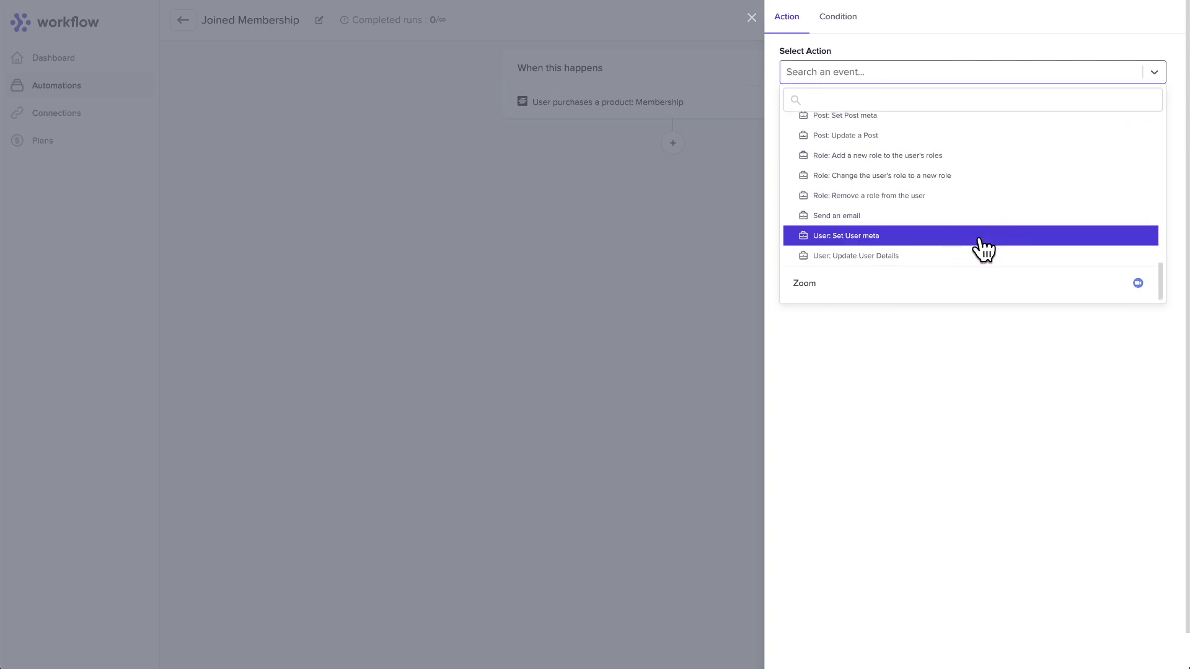
pyautogui.scroll(1, 981, 241)
pyautogui.scroll(-1, 981, 242)
pyautogui.moveTo(963, 251); pyautogui.dragTo(934, 283)
pyautogui.click(934, 283)
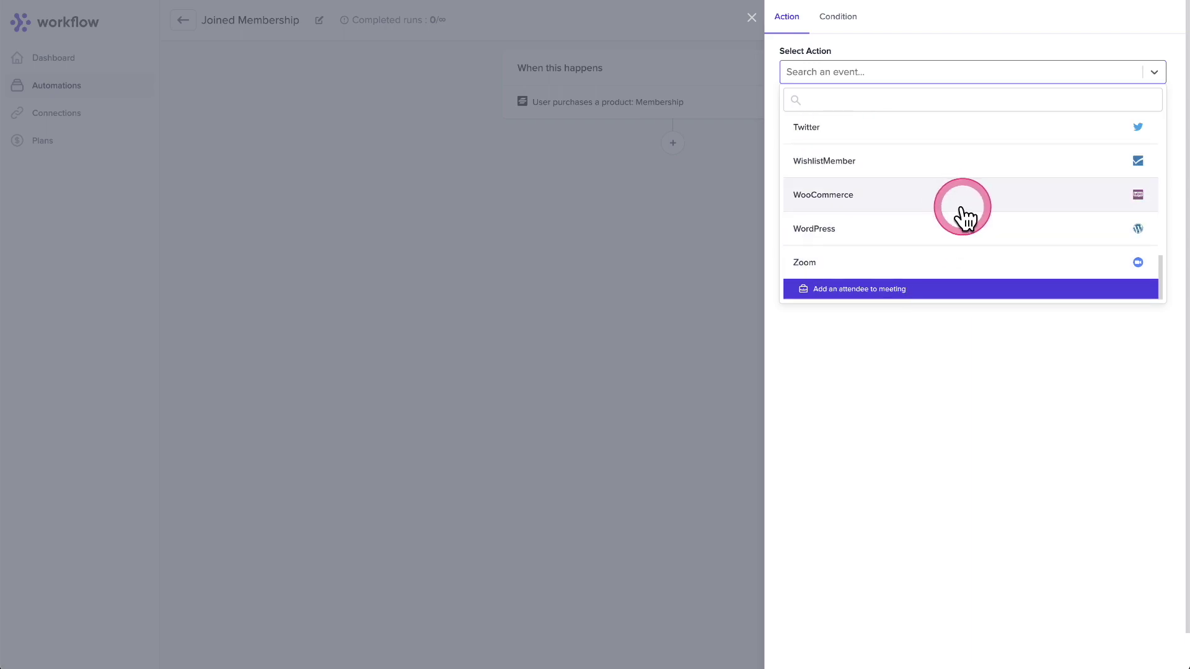
pyautogui.click(949, 364)
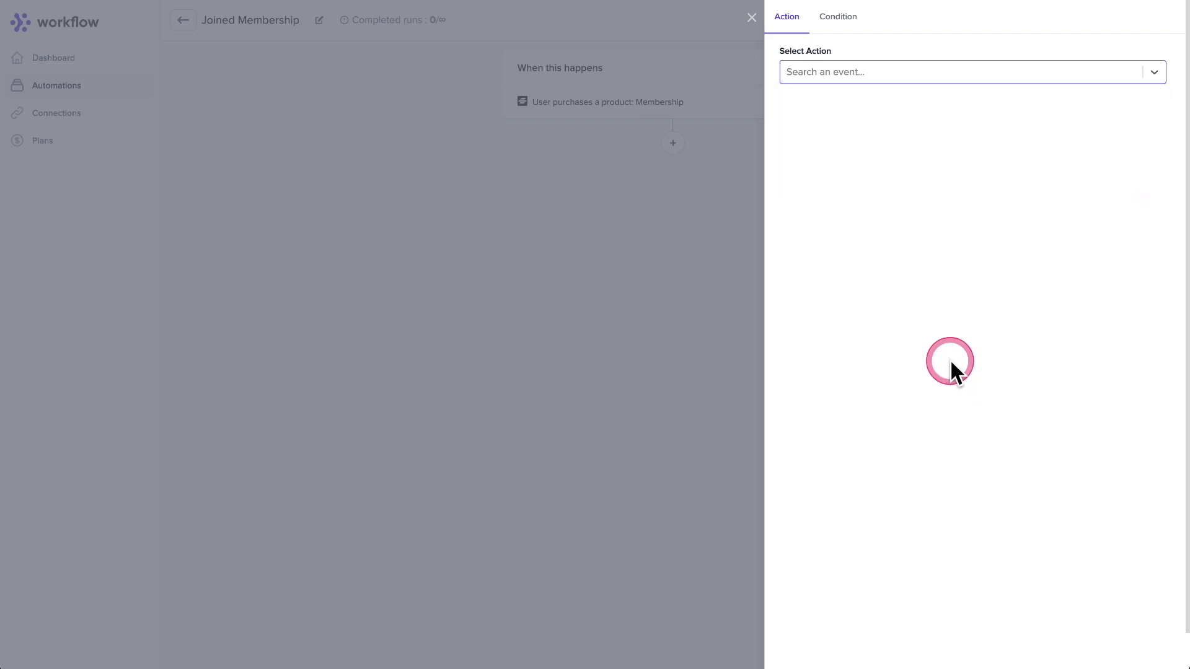
# Switch the new step to the Condition tab to show 'Wait until…' and 'If/ Else conditions'.
pyautogui.click(848, 24)
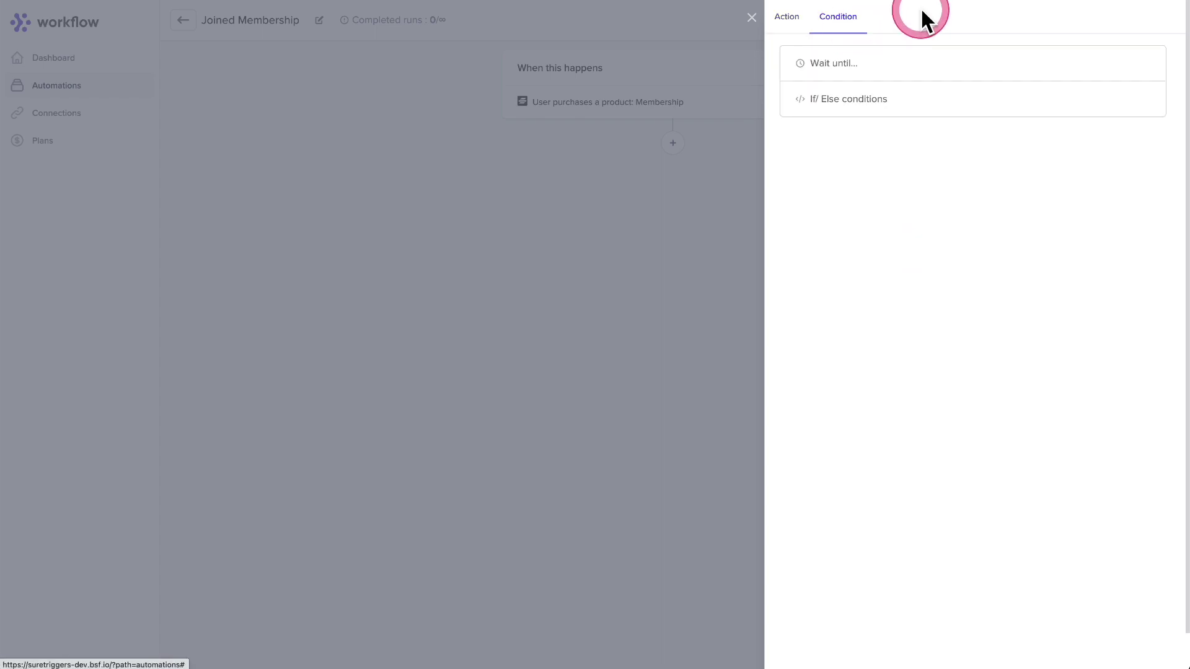